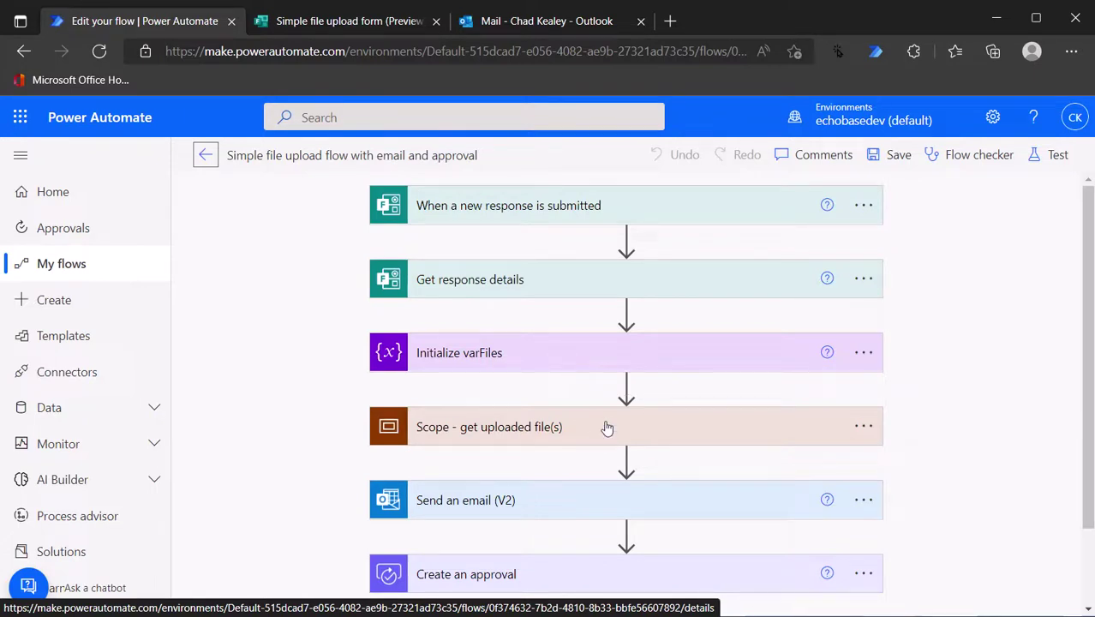
- Examine the Parse JSON, Apply to each and Append to array variable for email actions inside the Scope - get uploaded file(s)
scroll(569, 428, down, 2)
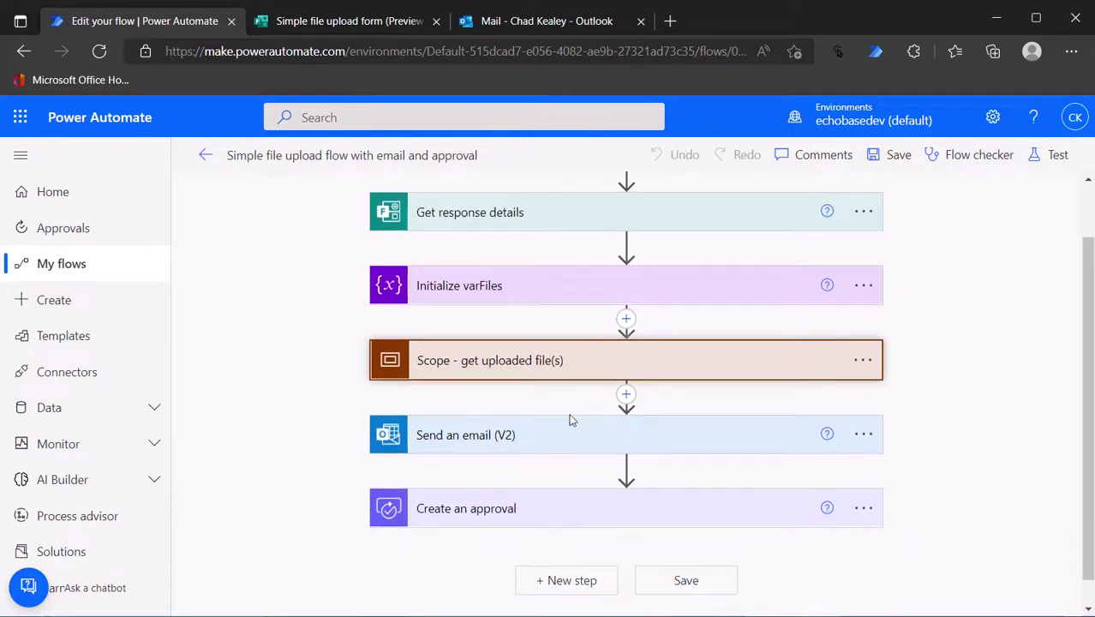
click(584, 369)
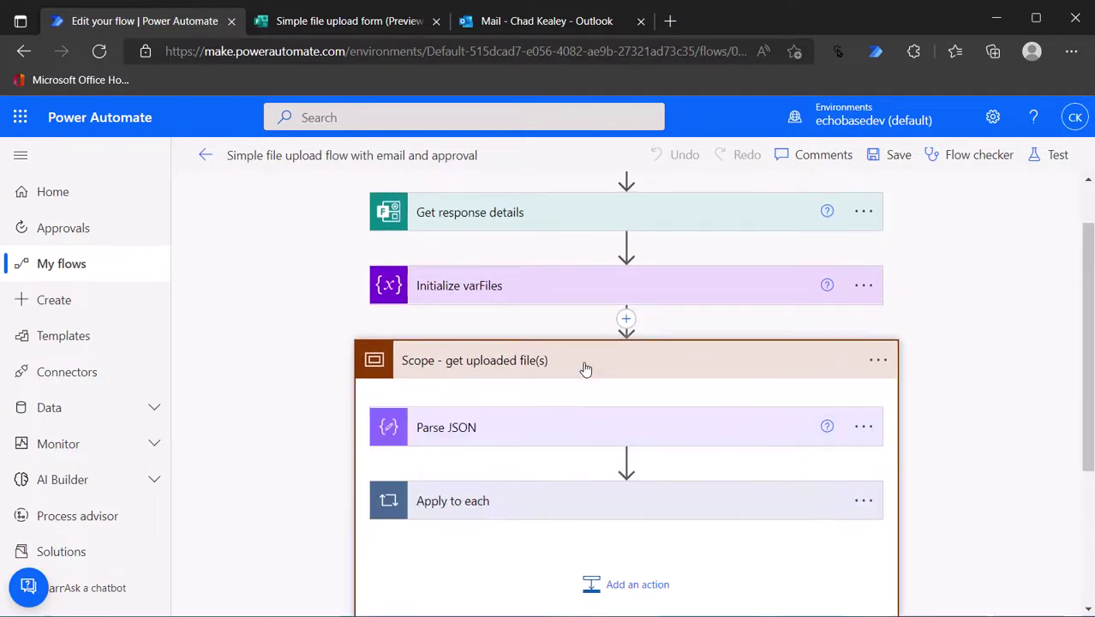
click(528, 428)
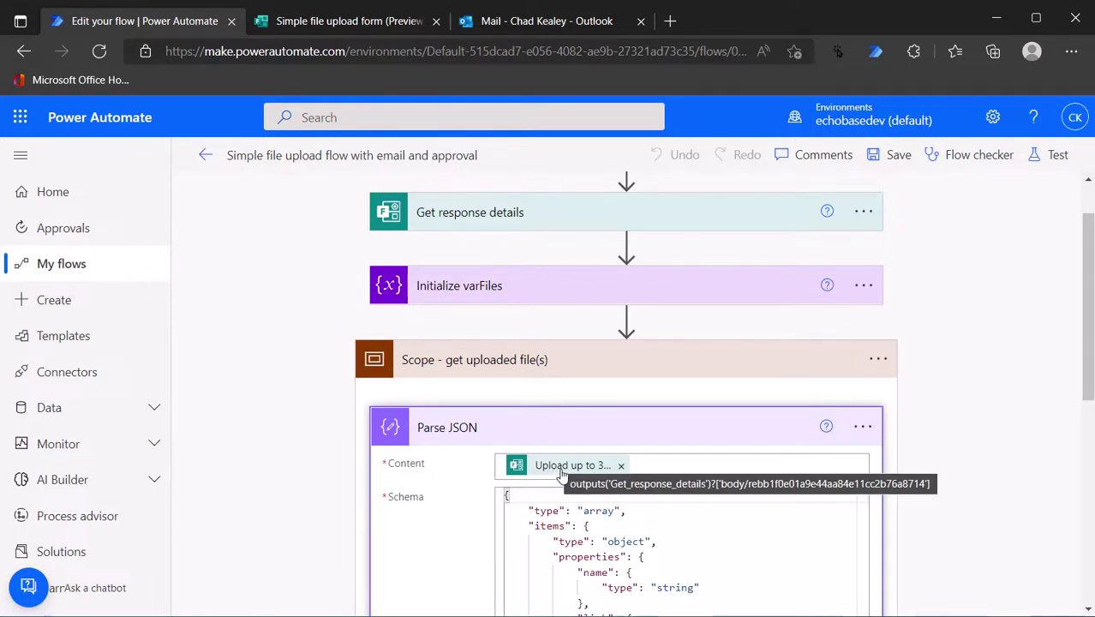
click(565, 439)
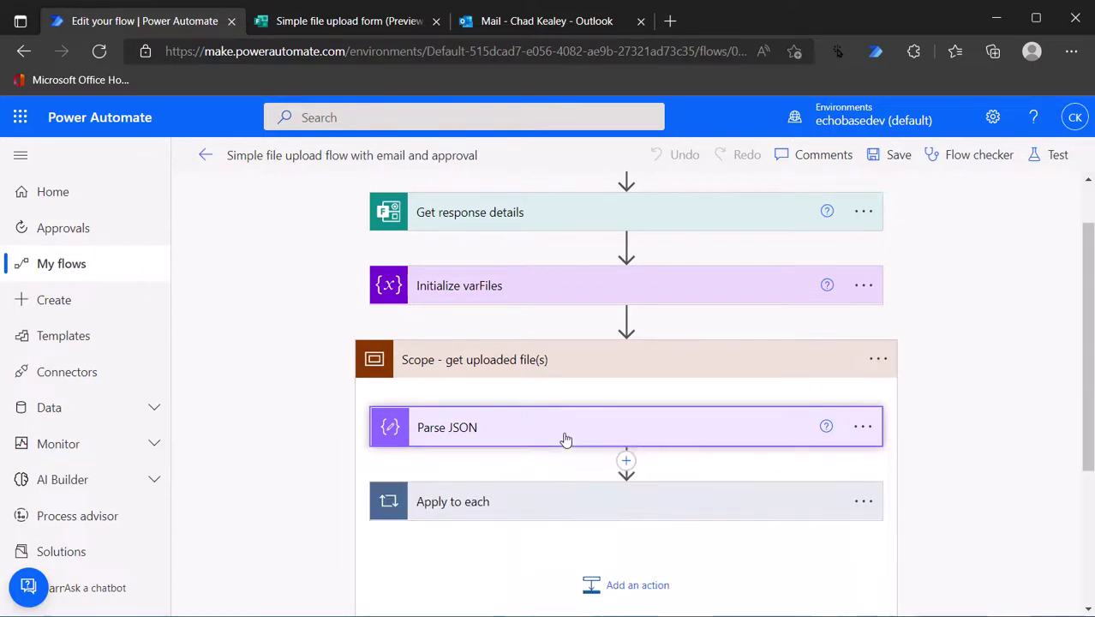
click(524, 500)
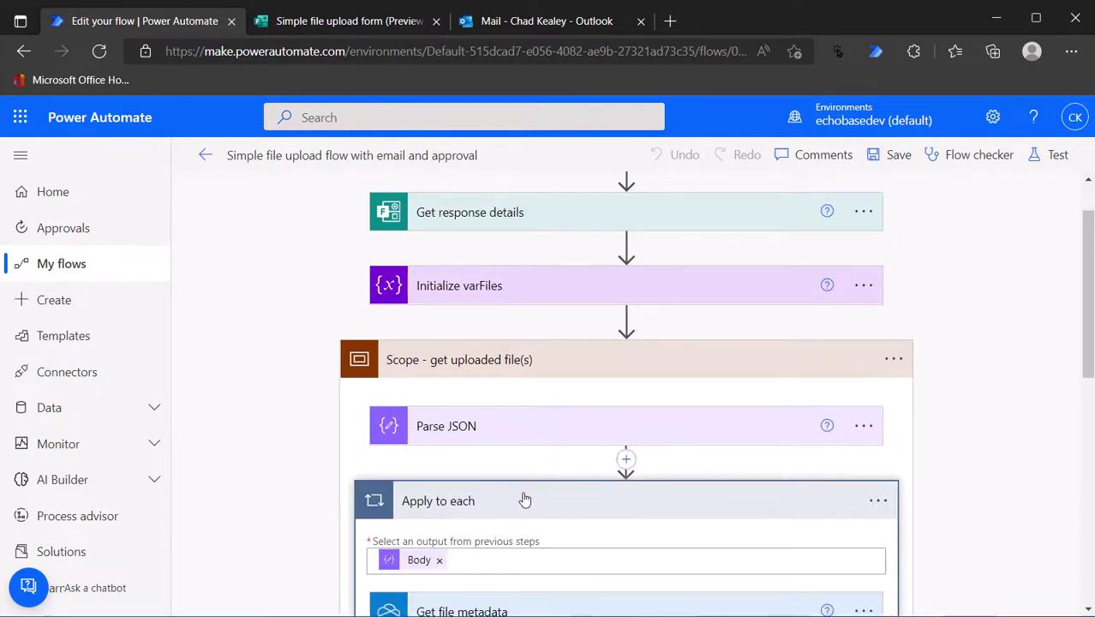
scroll(551, 498, down, 3)
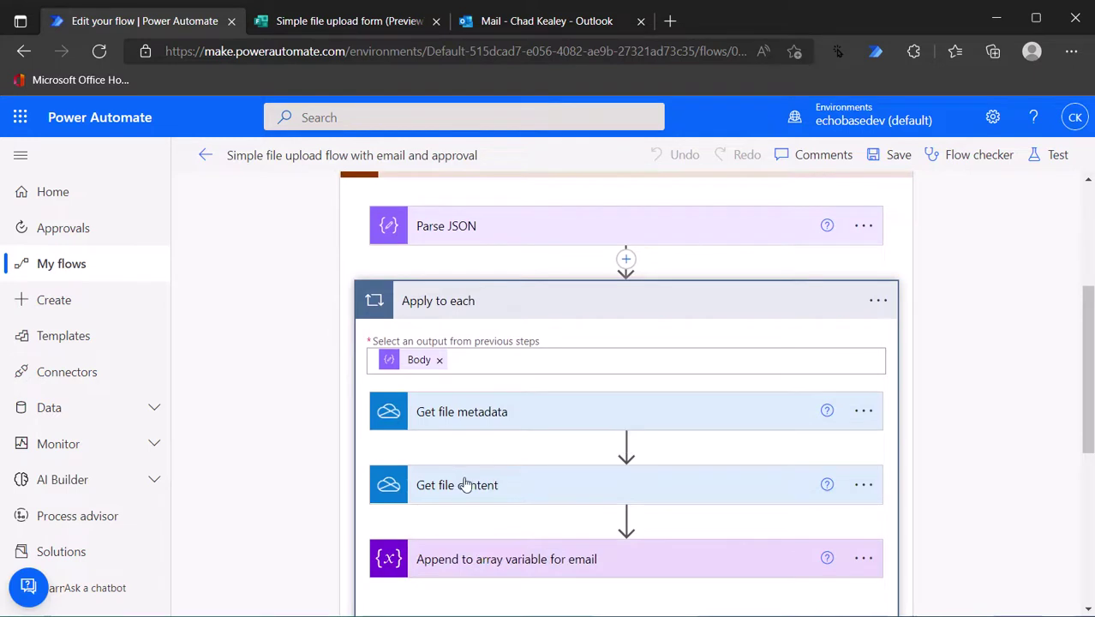
click(580, 553)
scroll(519, 494, down, 2)
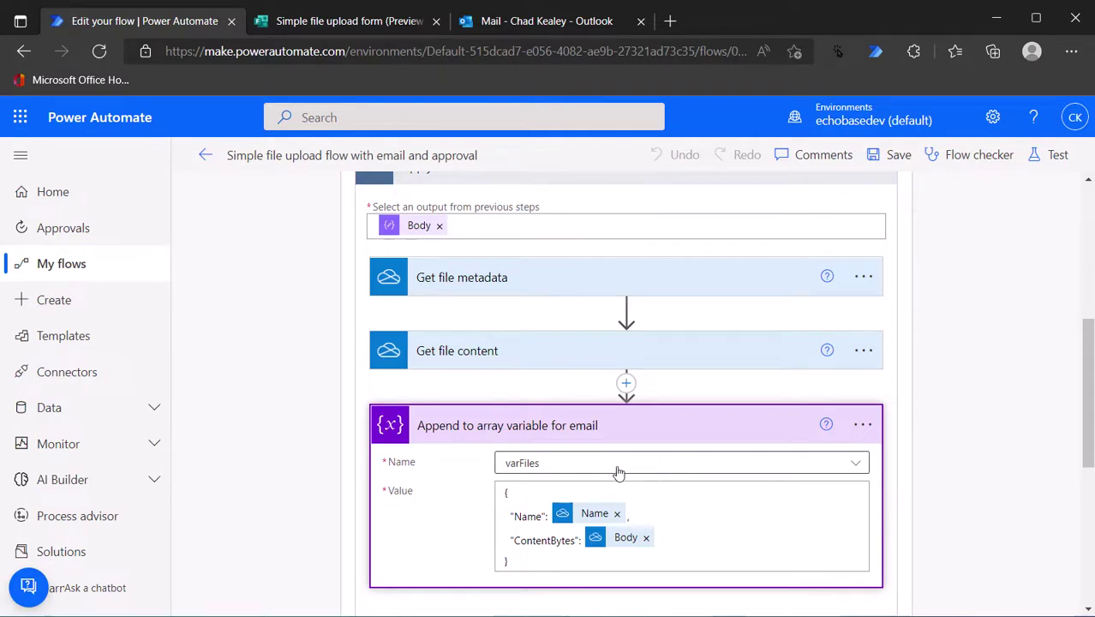
click(655, 435)
scroll(656, 424, down, 3)
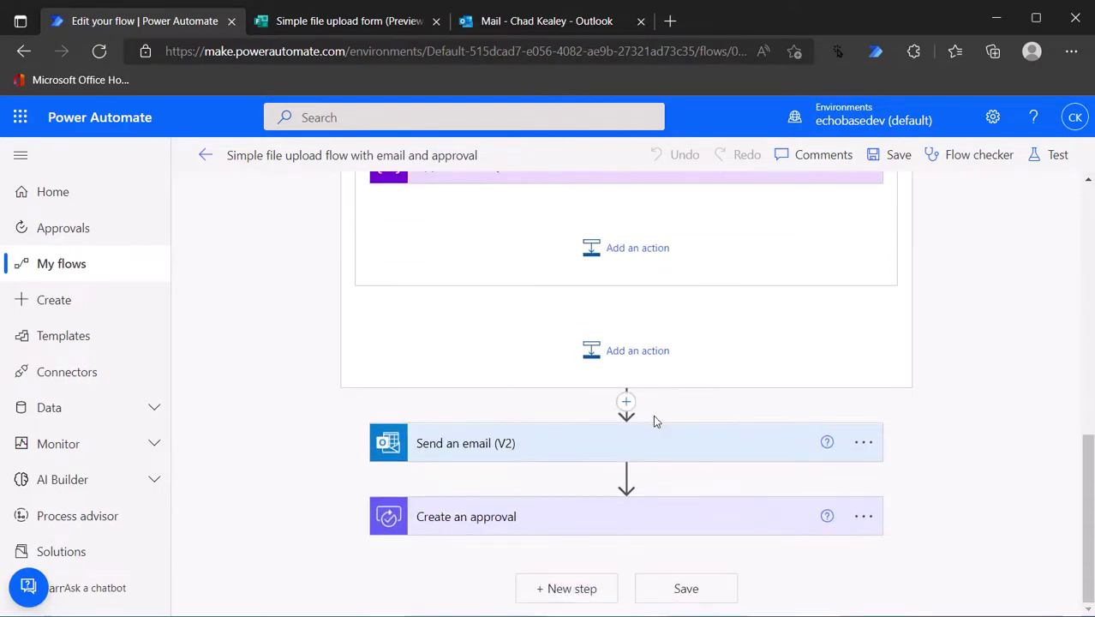
- In the Create an approval action, switch Attachments to whole-array input, set it to the varFiles variable, and save the flow
click(637, 525)
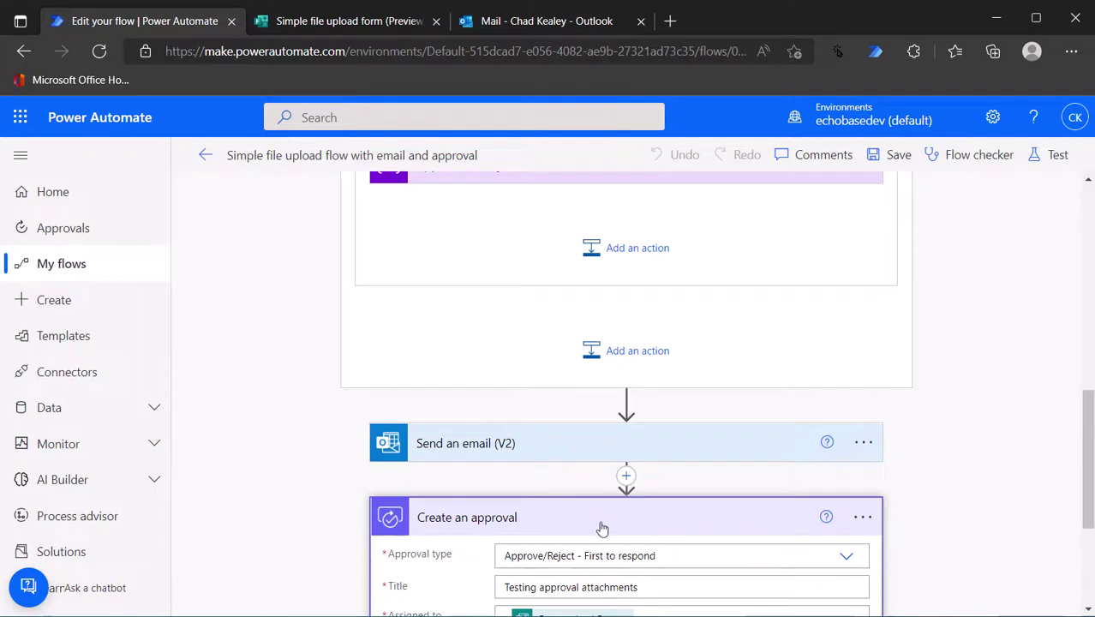
scroll(600, 525, down, 3)
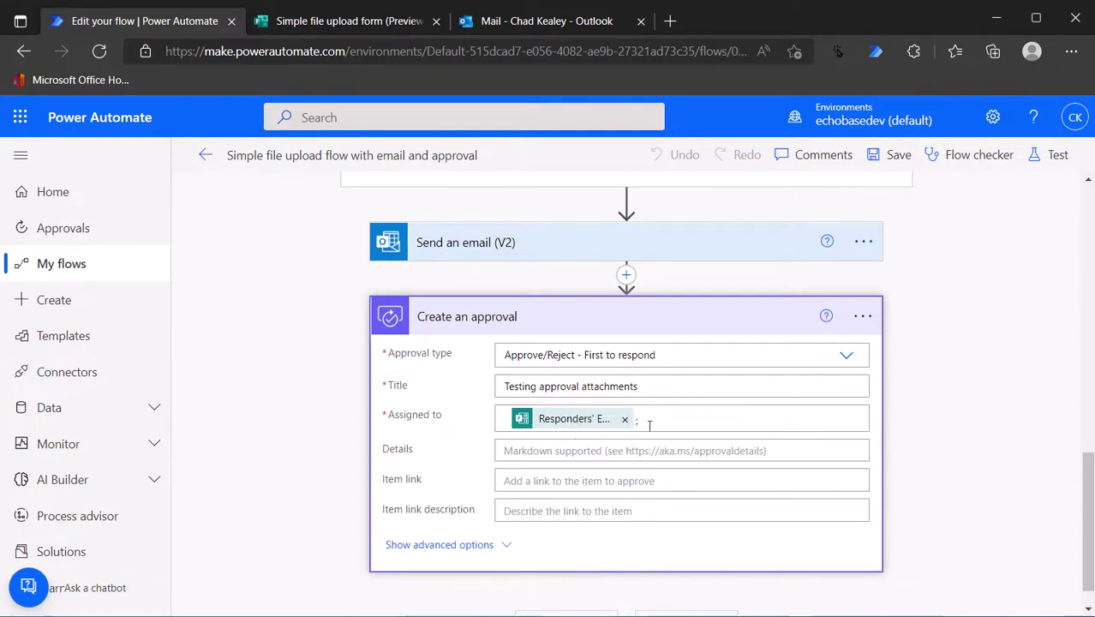
click(476, 548)
scroll(458, 528, down, 2)
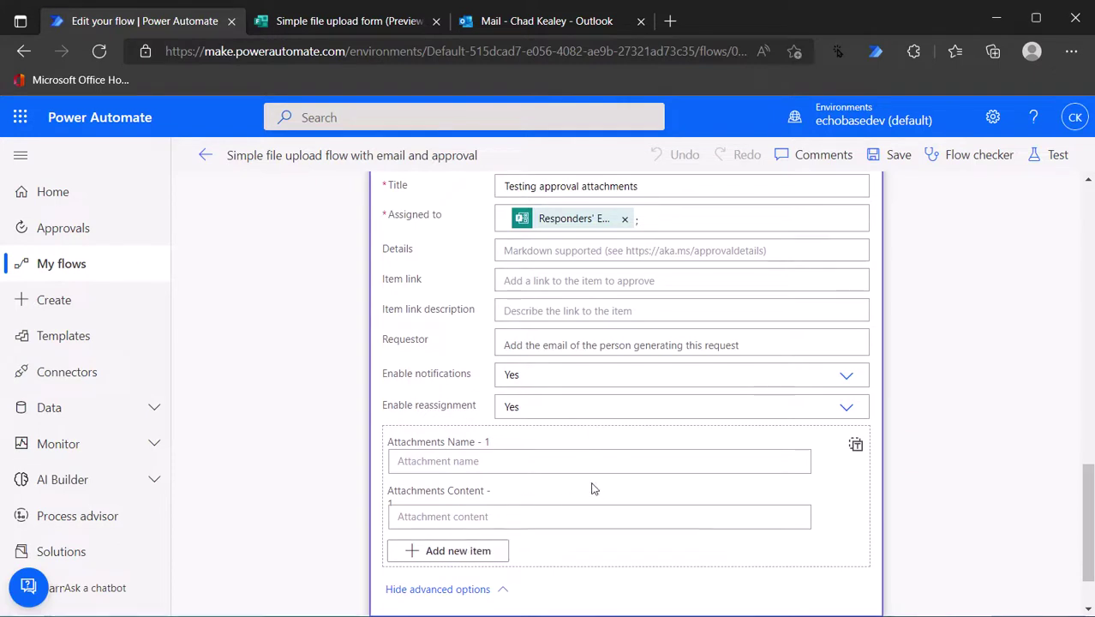
click(855, 446)
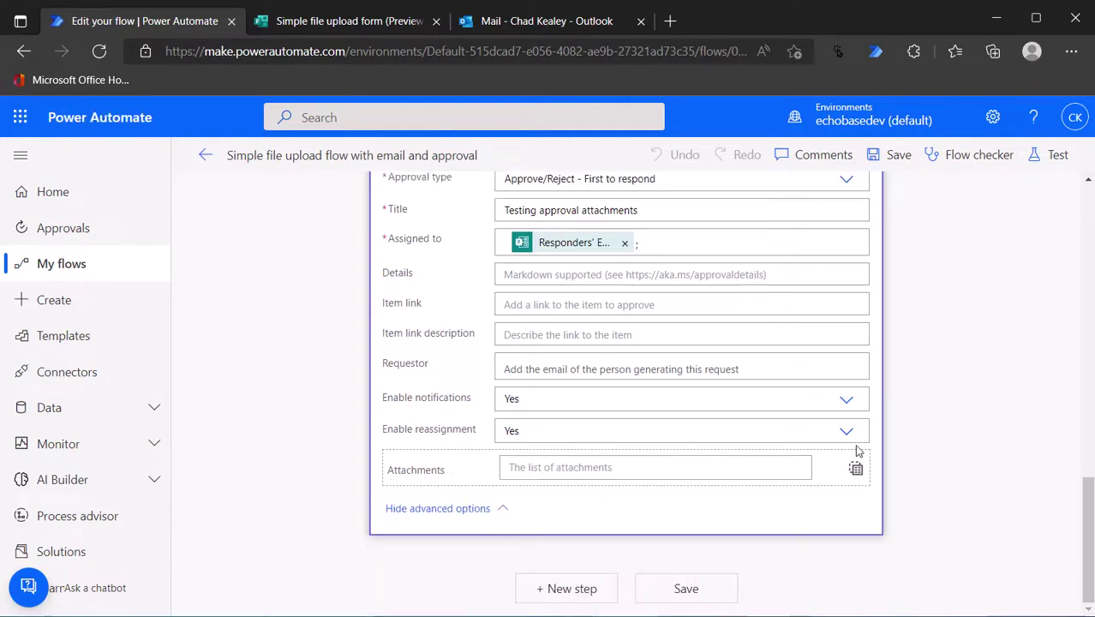
click(567, 466)
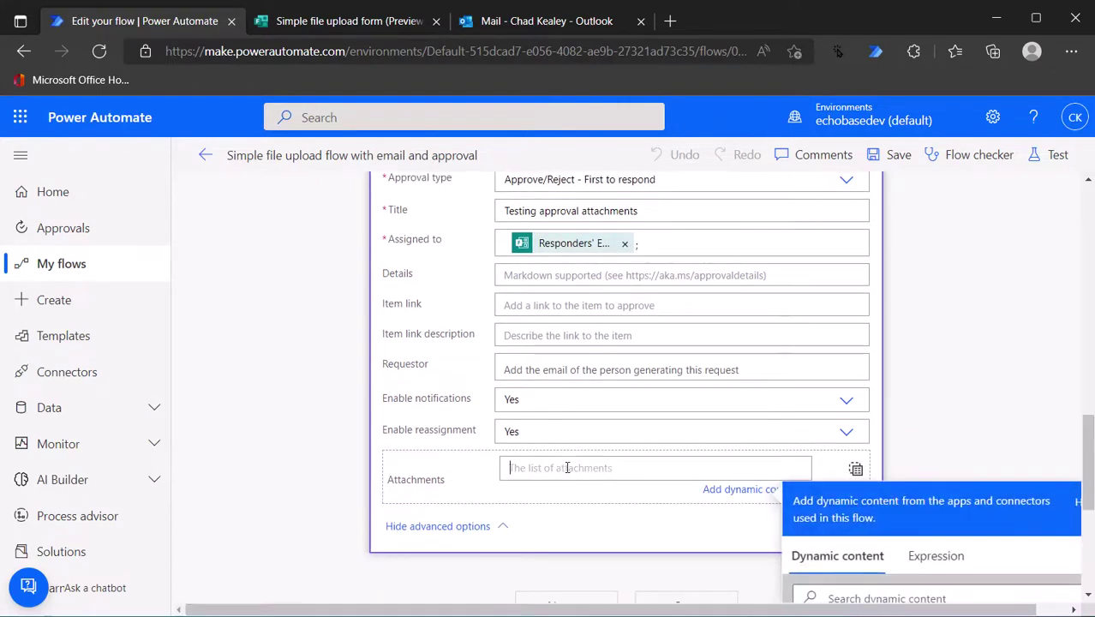
scroll(566, 467, down, 2)
click(828, 493)
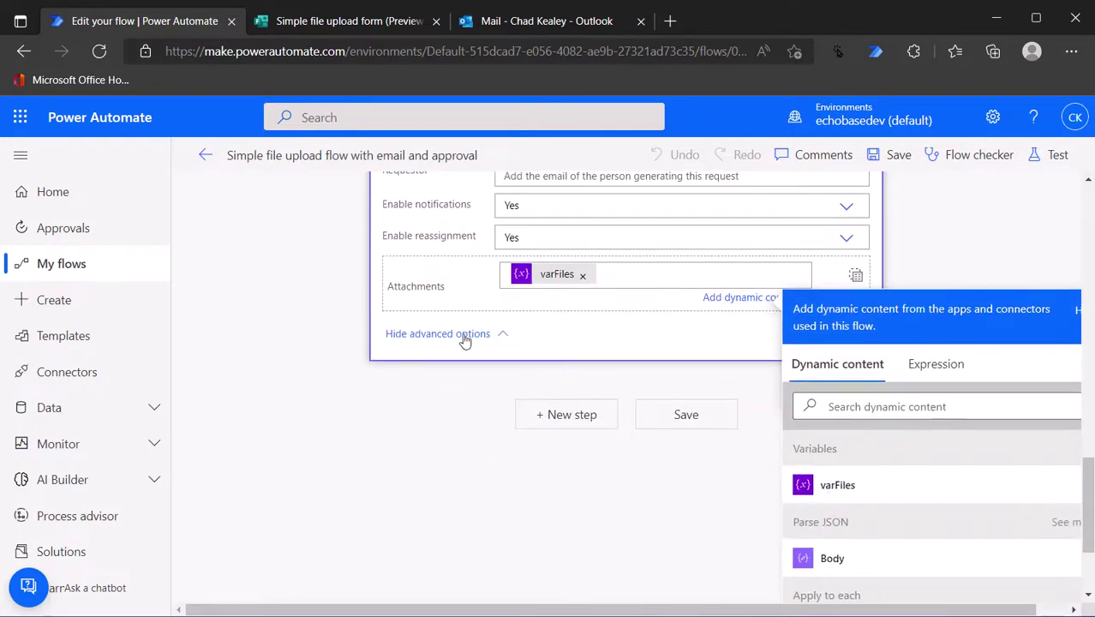
click(900, 155)
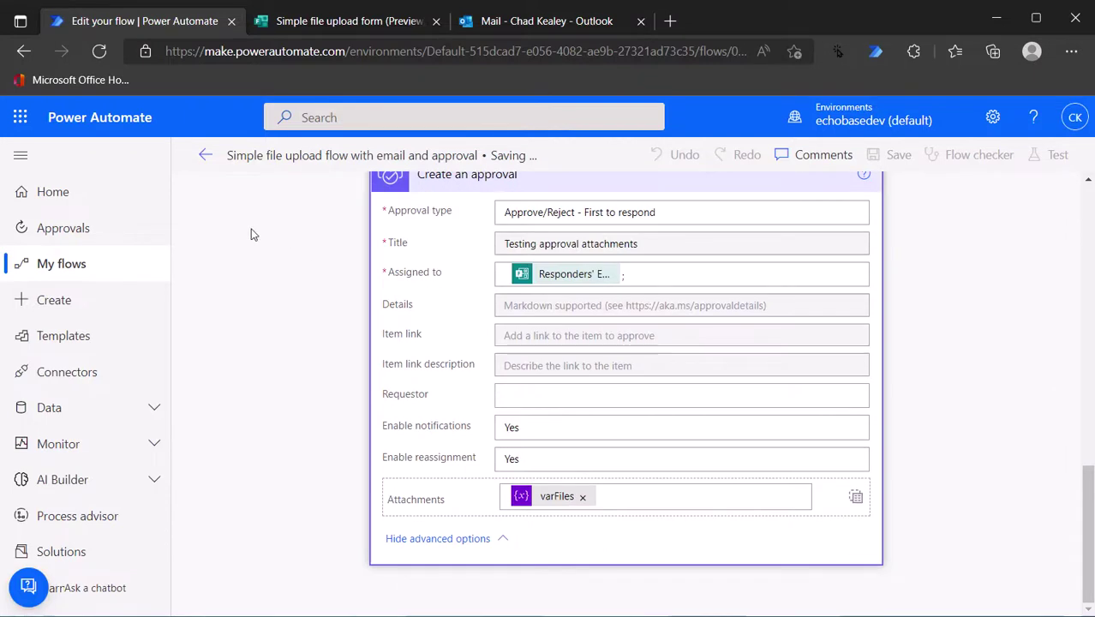
- Switch to the Simple file upload form, start another response, and upload waffles.jpeg from Downloads
click(345, 22)
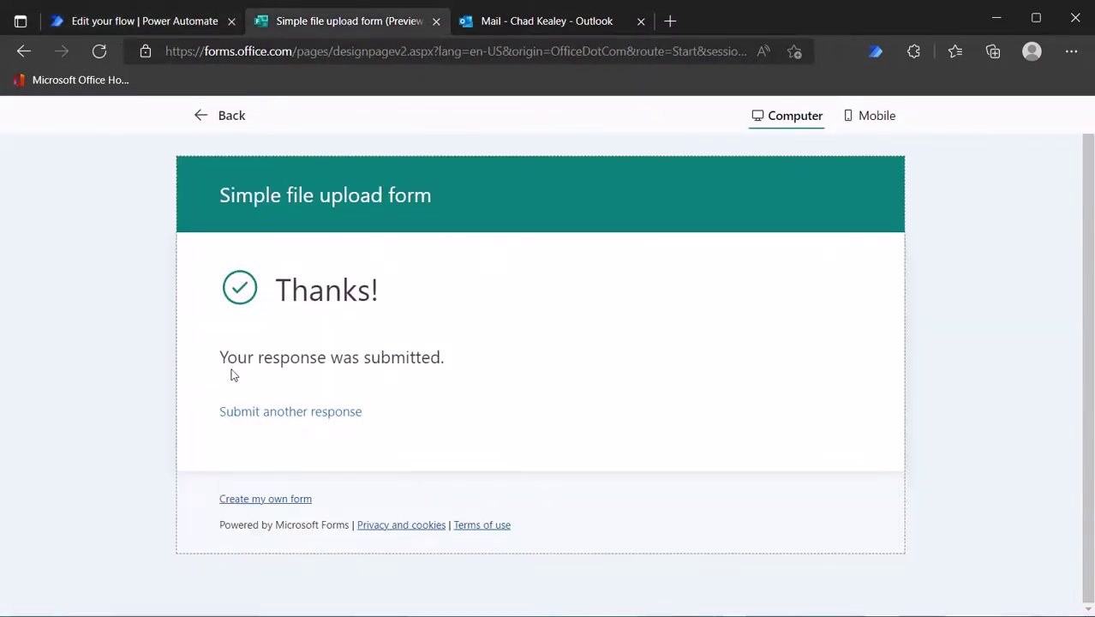
click(257, 413)
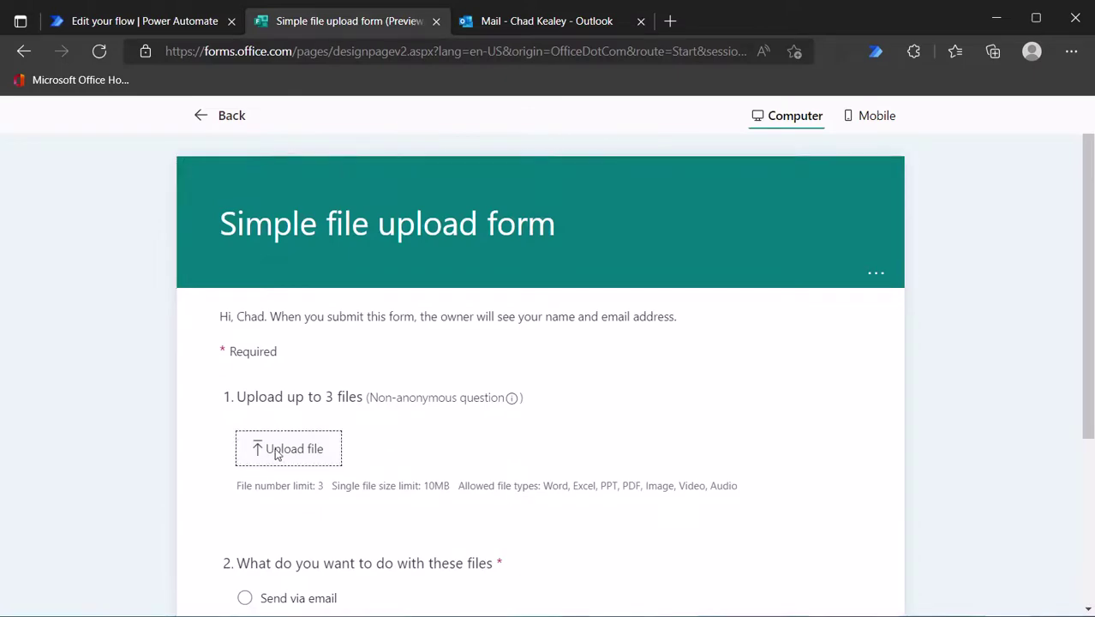
click(284, 449)
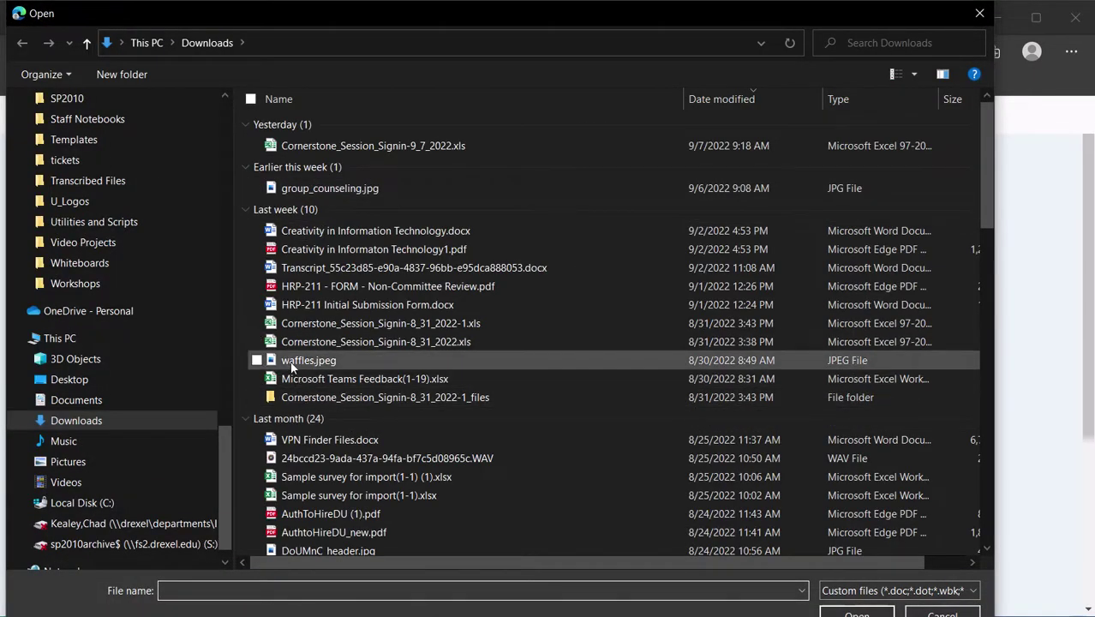
click(292, 362)
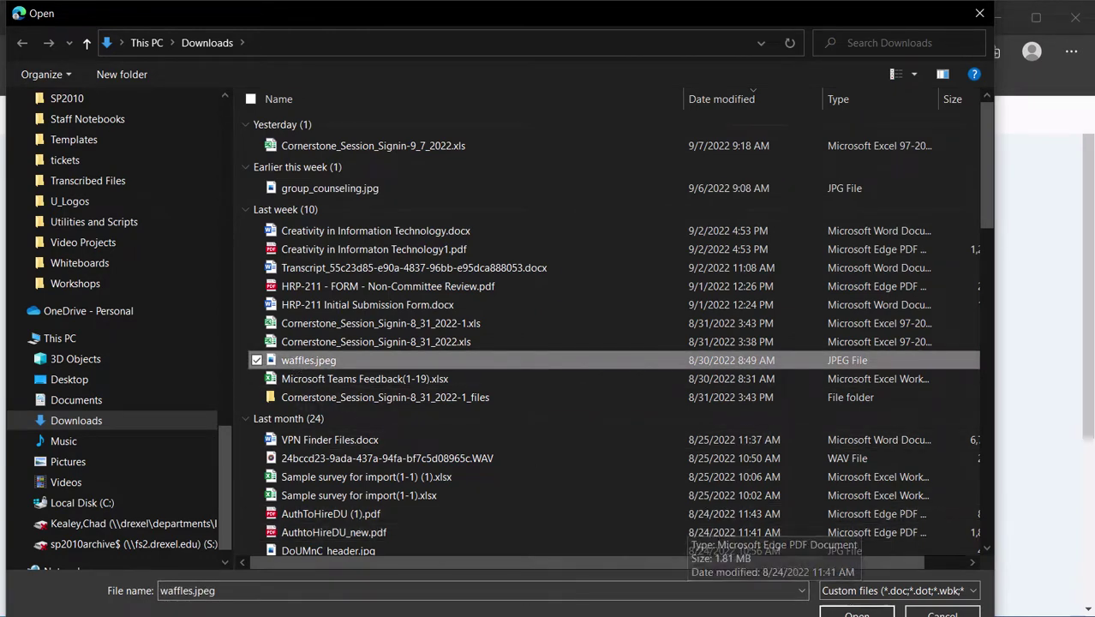
click(848, 612)
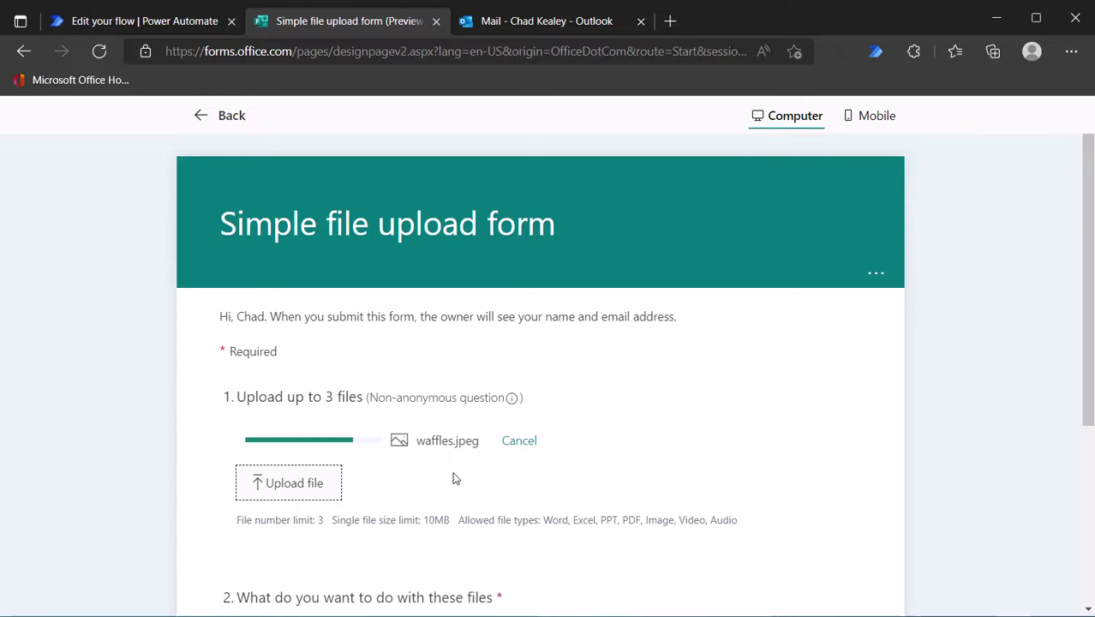
- Answer the question about what to do with the files with Send via email and submit the form
scroll(433, 462, down, 2)
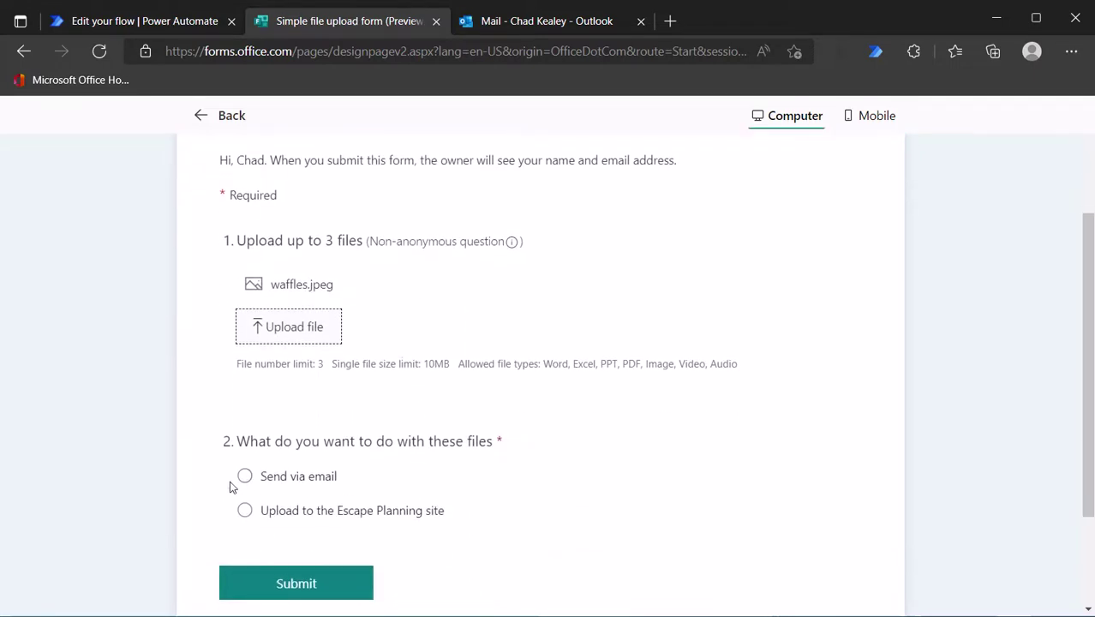
click(244, 477)
scroll(283, 549, down, 3)
click(297, 439)
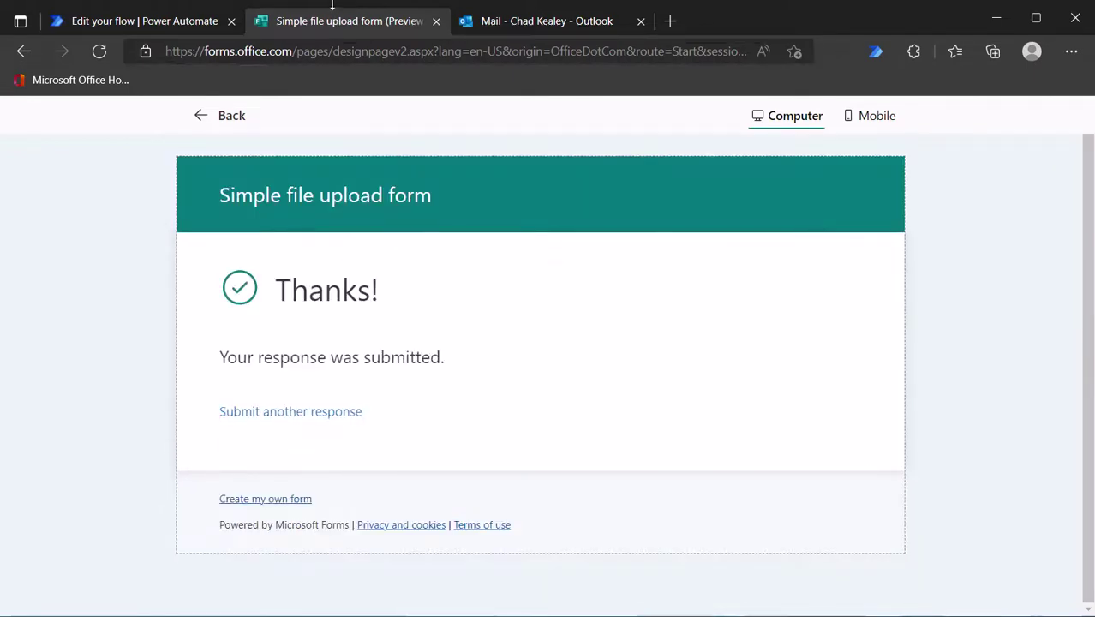
- Switch to Power Automate, return to the flow's details page, and refresh its 28-day run history to check the newest run
click(173, 19)
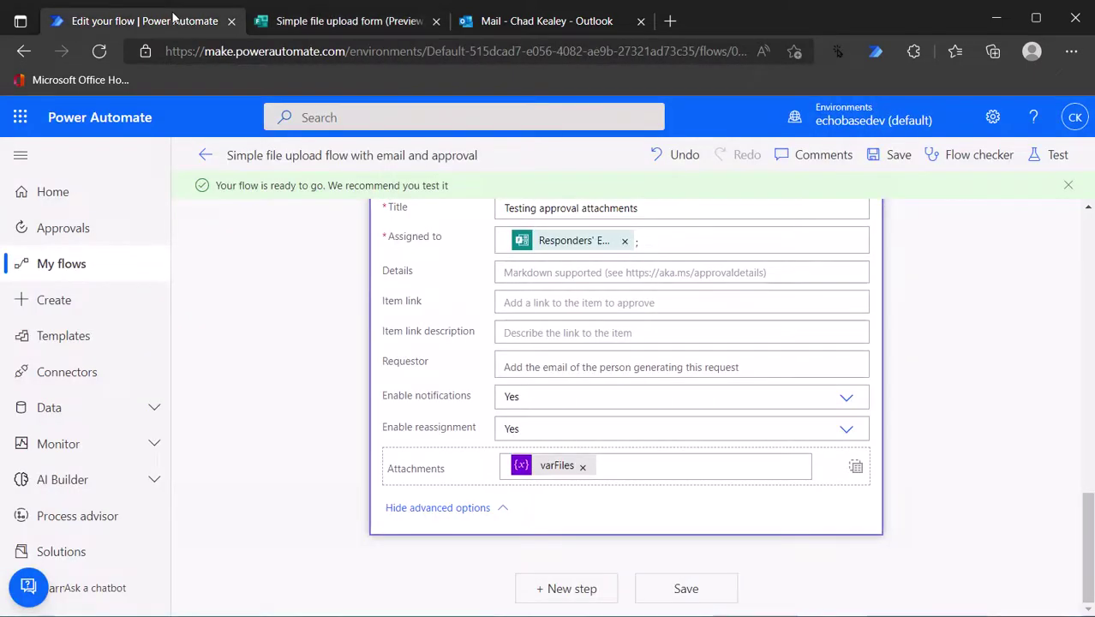
click(205, 155)
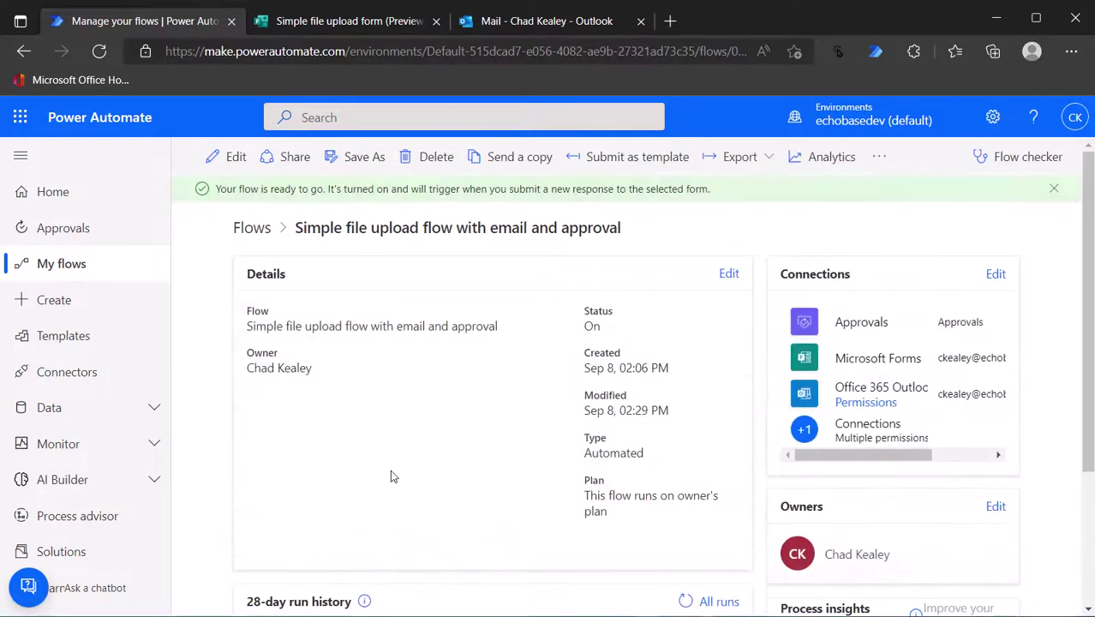
scroll(391, 476, down, 3)
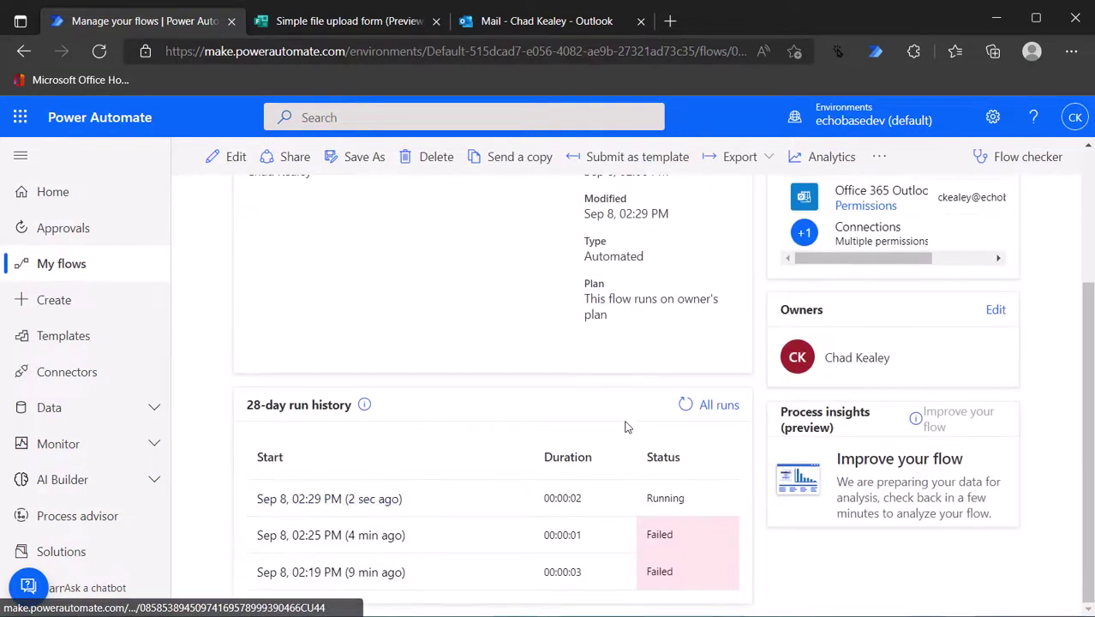
click(686, 408)
scroll(513, 435, down, 1)
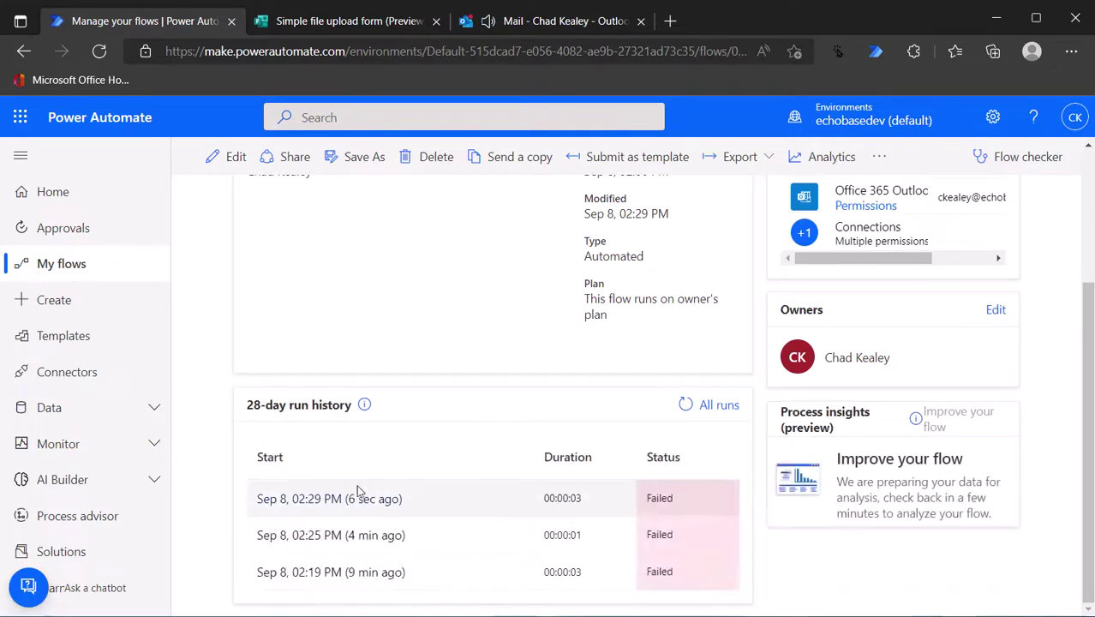
- Check the newest submission email's attachment in Outlook, and examine the newest run's error details in Power Automate
click(533, 25)
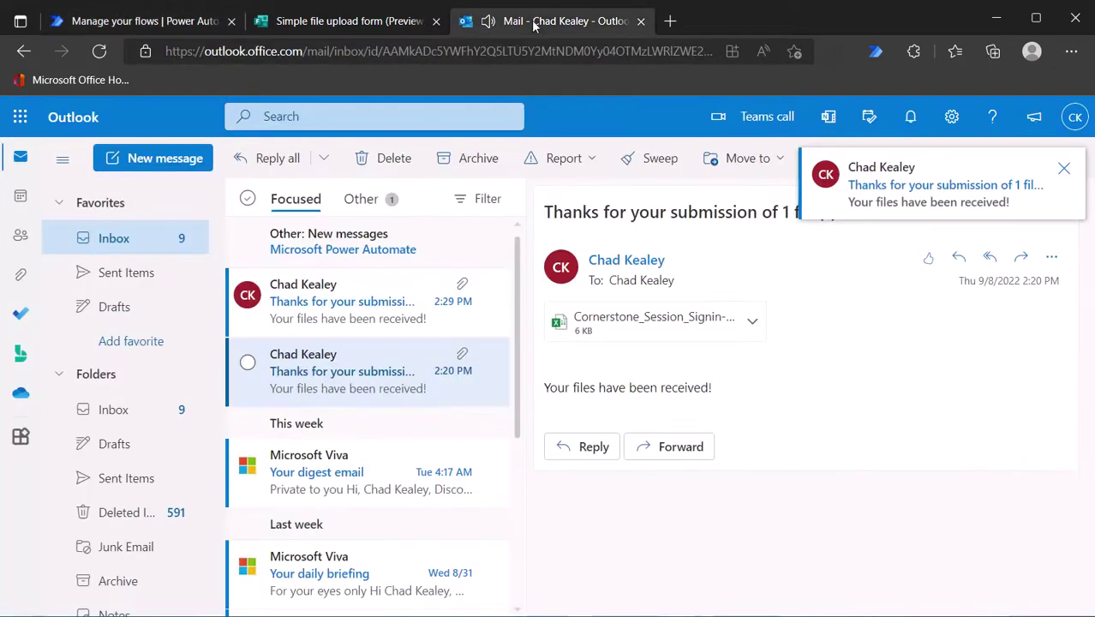
click(360, 296)
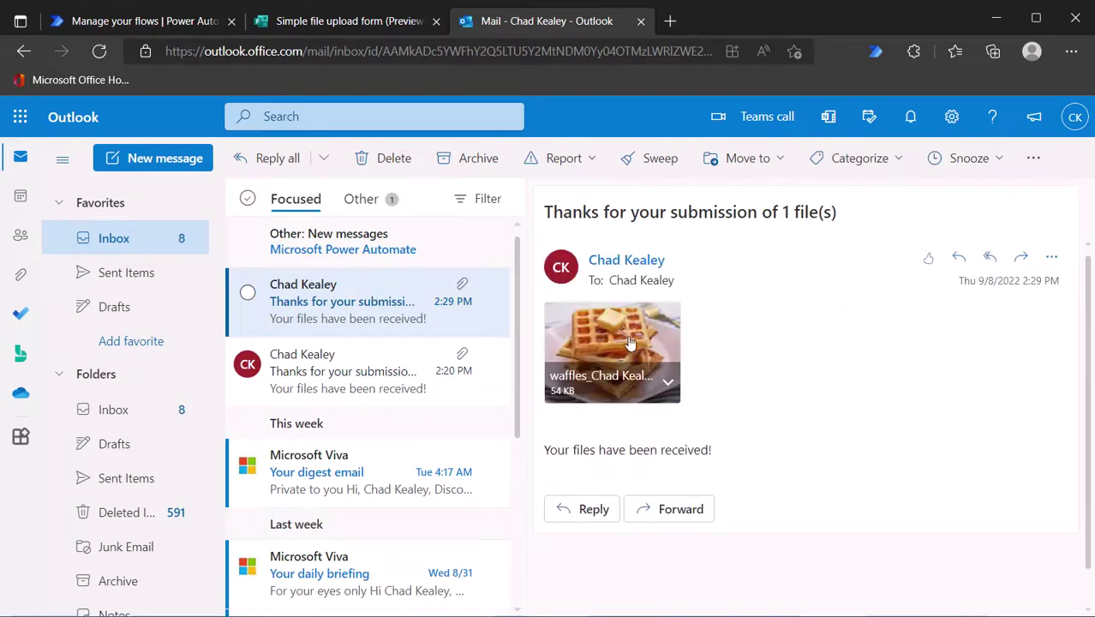
click(179, 23)
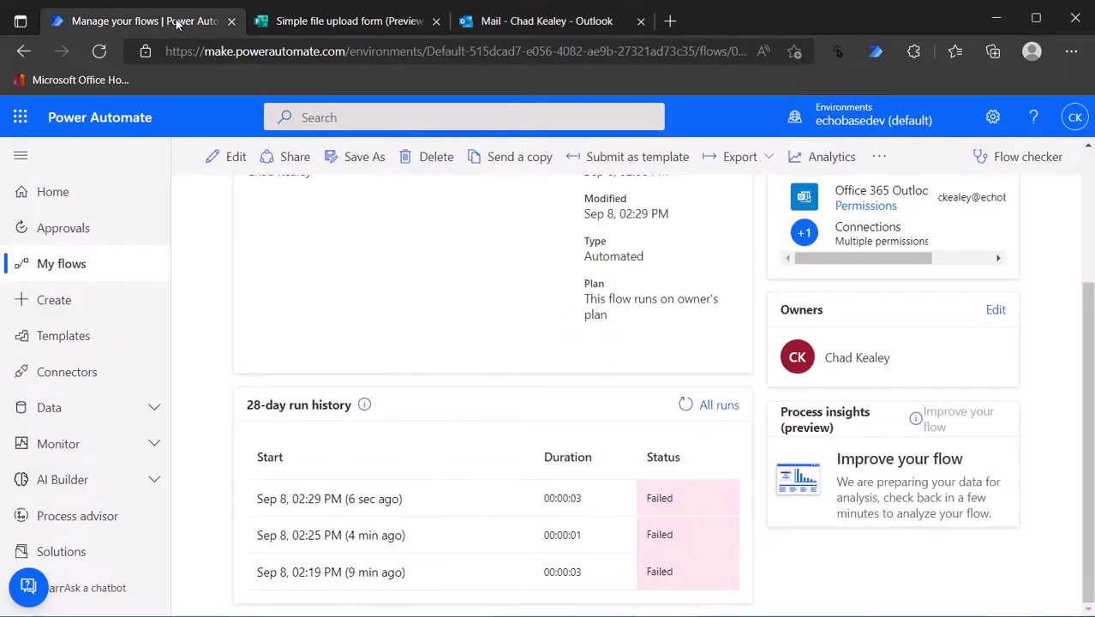
click(383, 499)
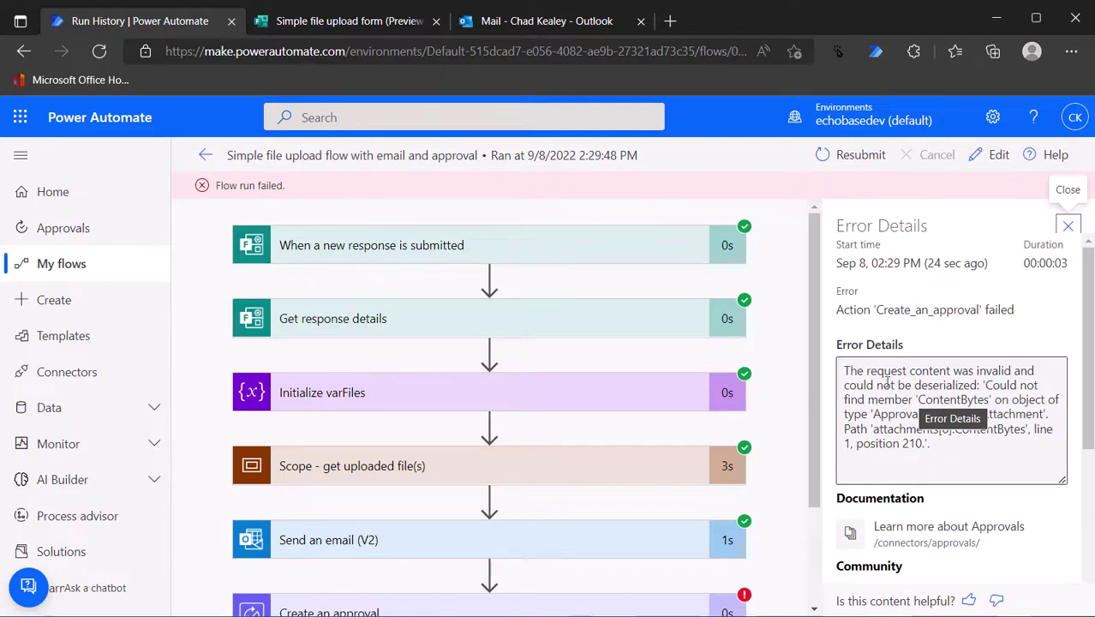
- Reopen the flow for editing and remove varFiles from the Attachments of the Create an approval action
click(995, 157)
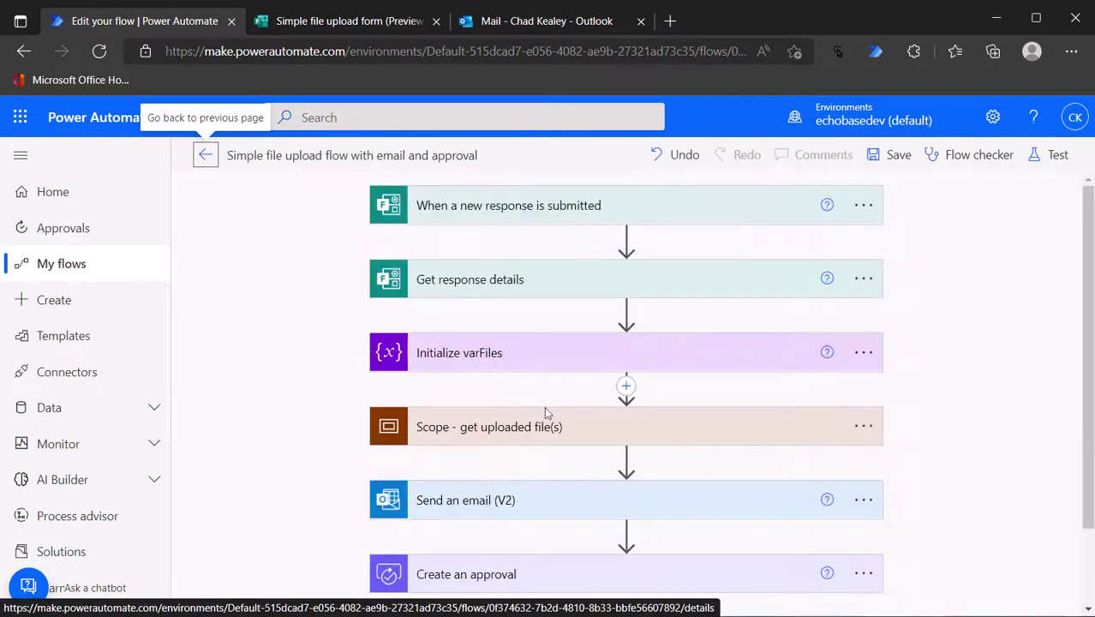
scroll(651, 459, down, 2)
click(646, 478)
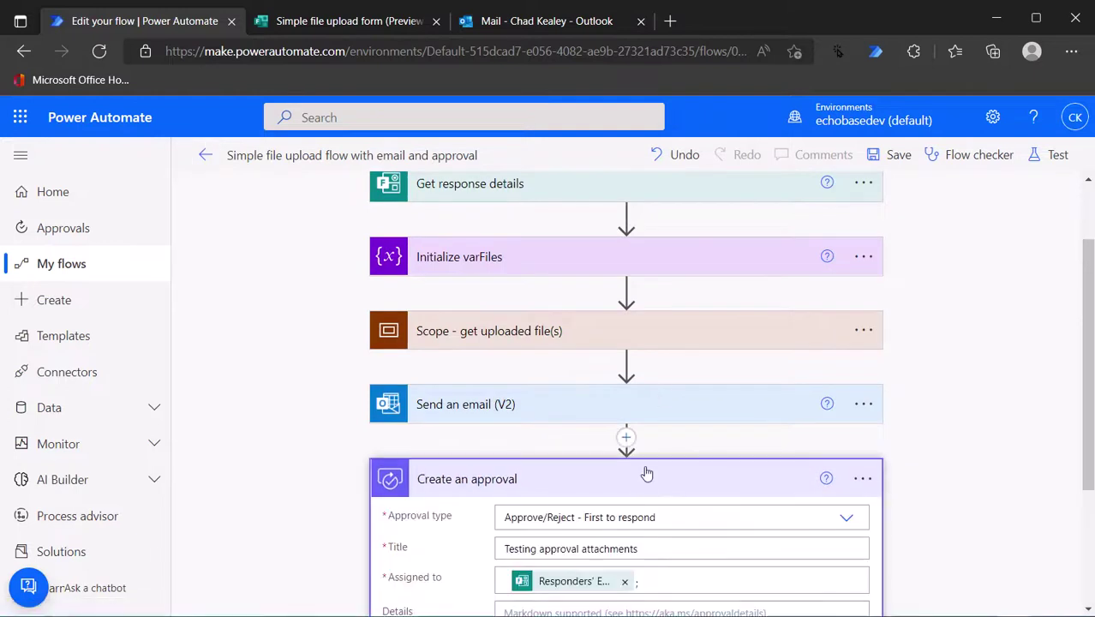
scroll(644, 469, down, 3)
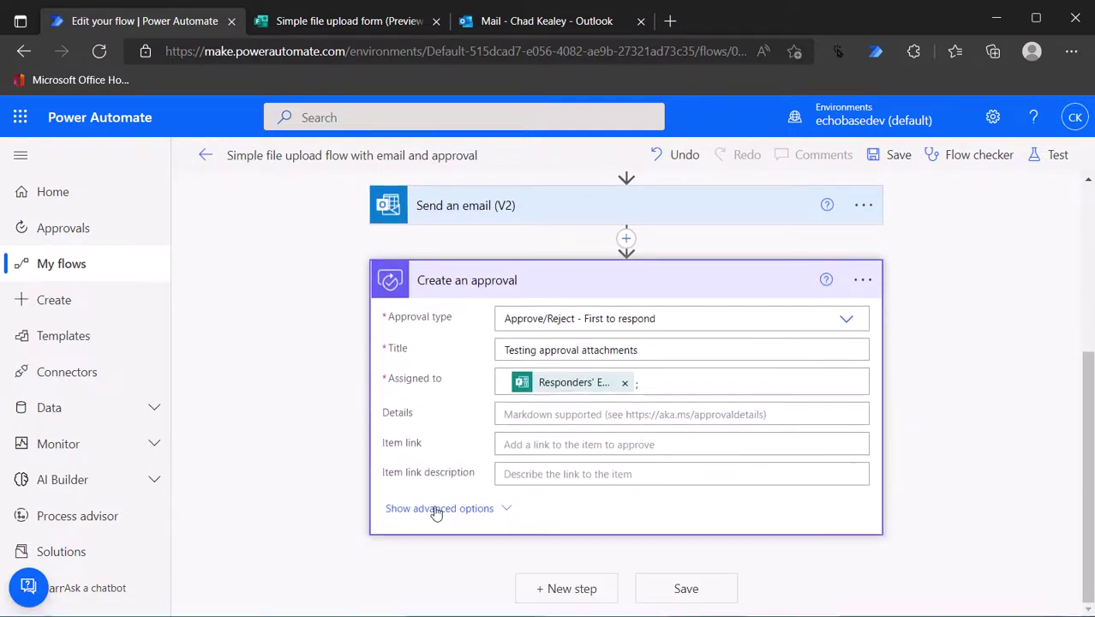
click(435, 509)
scroll(429, 497, down, 2)
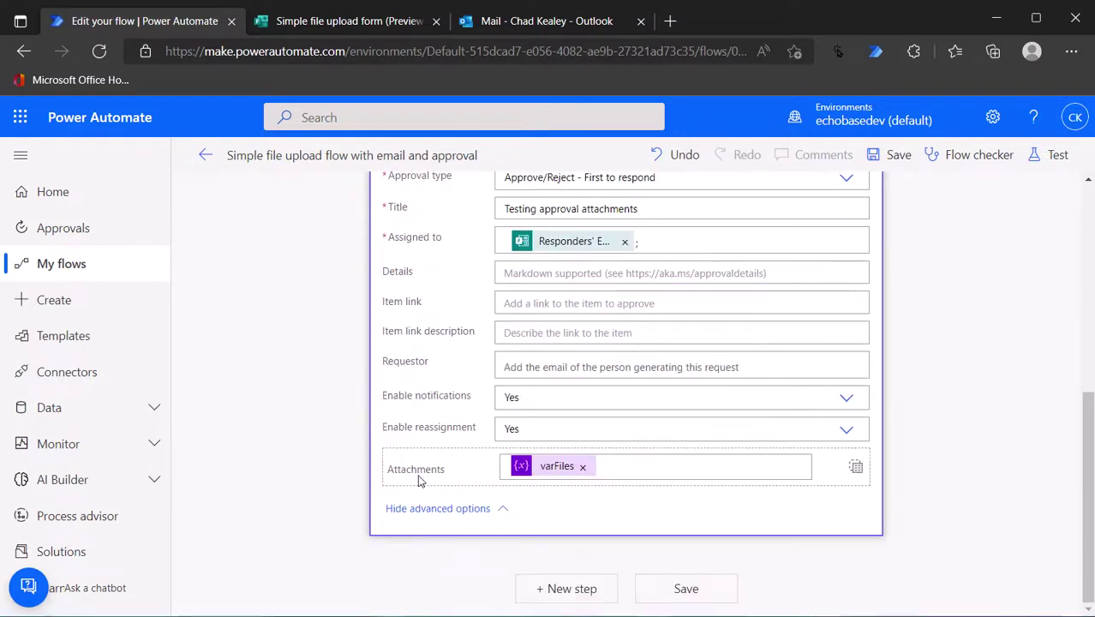
click(583, 466)
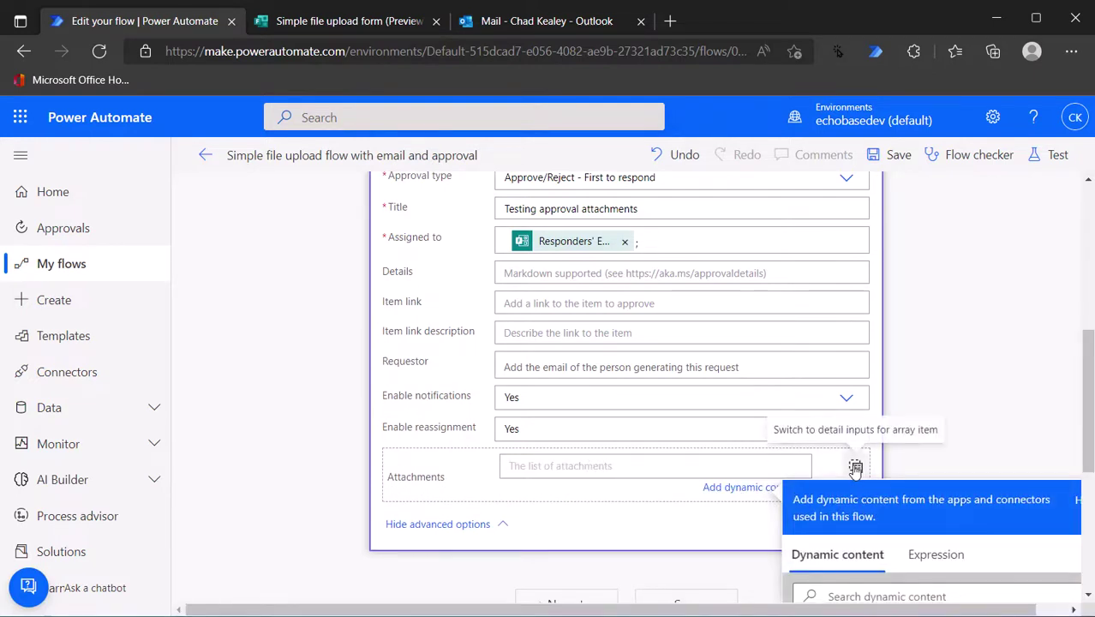
- Enter a sample attachment named name1 with content content1 in Create an approval, and switch the attachments back to whole-array input
click(855, 467)
click(465, 485)
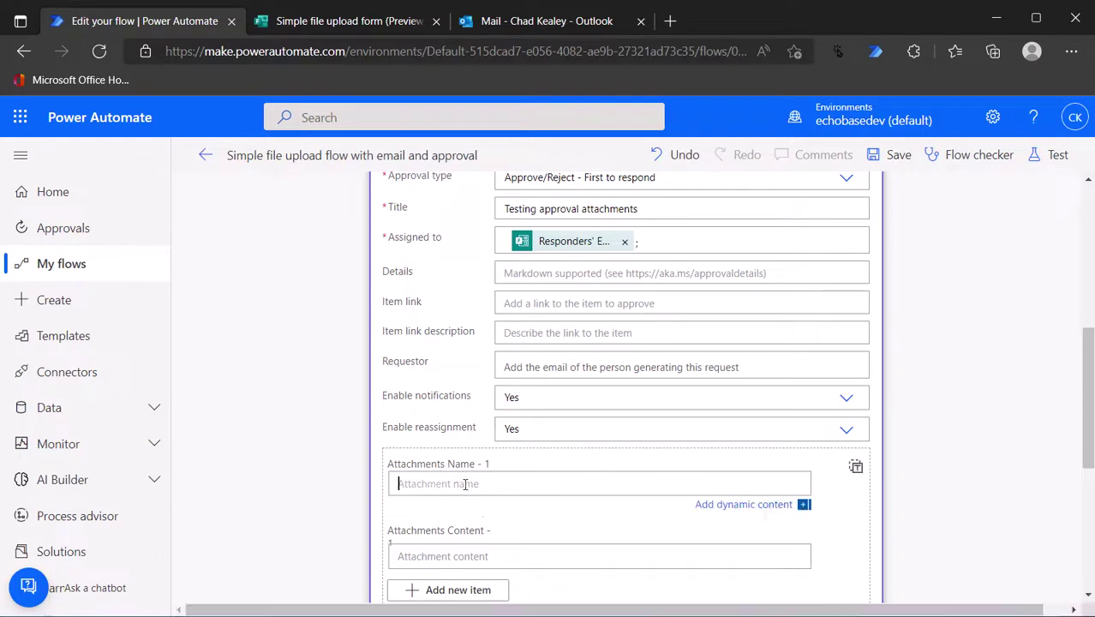
text(name1)
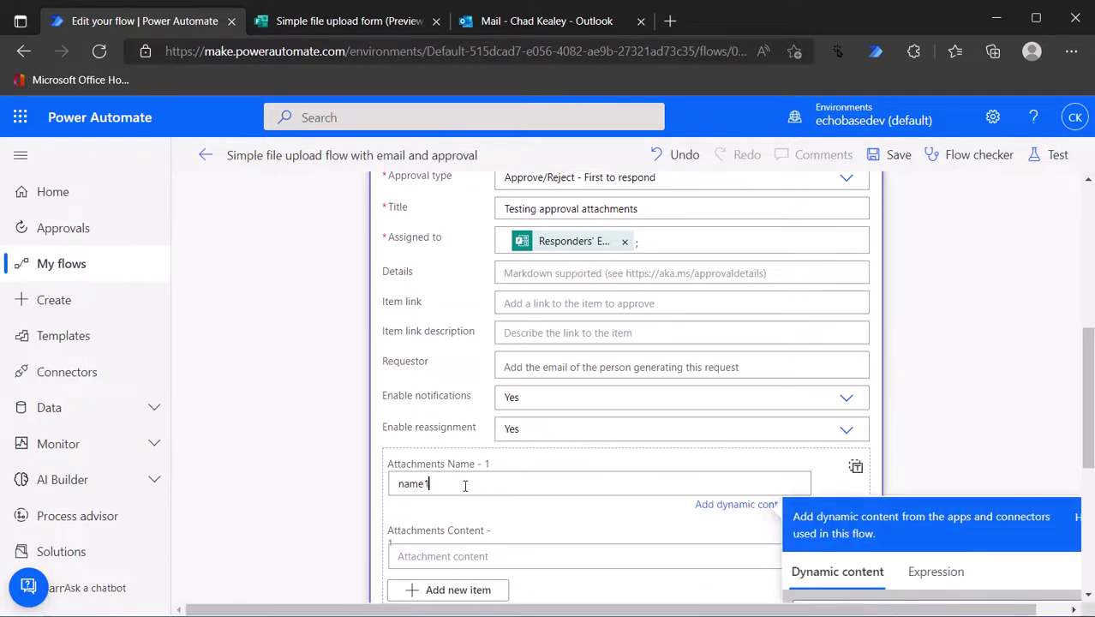
click(447, 556)
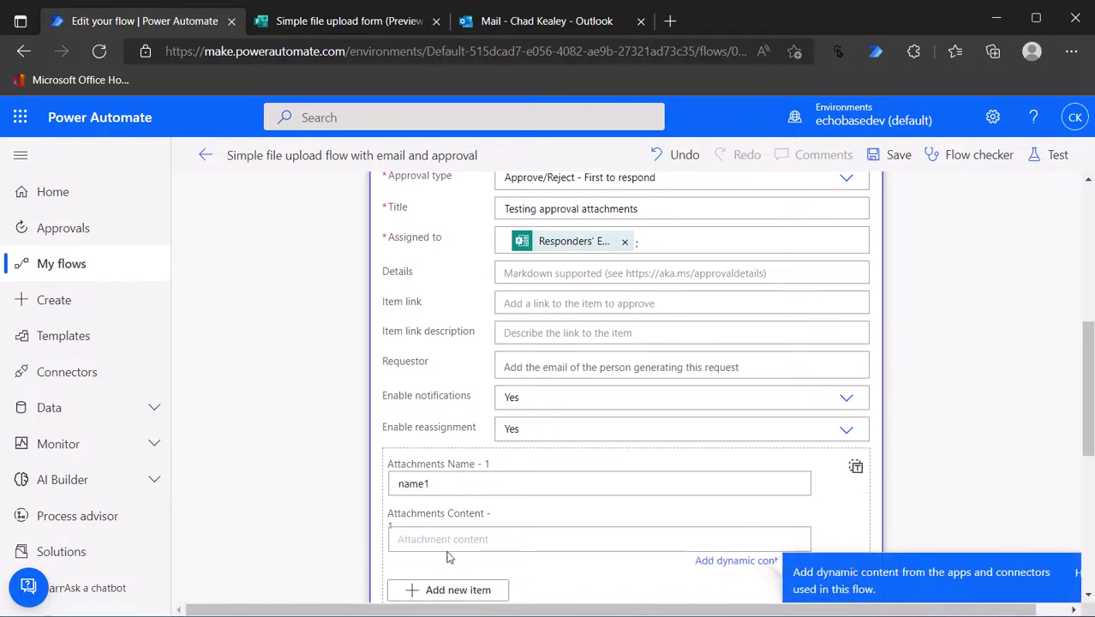
text(content1)
scroll(447, 557, down, 1)
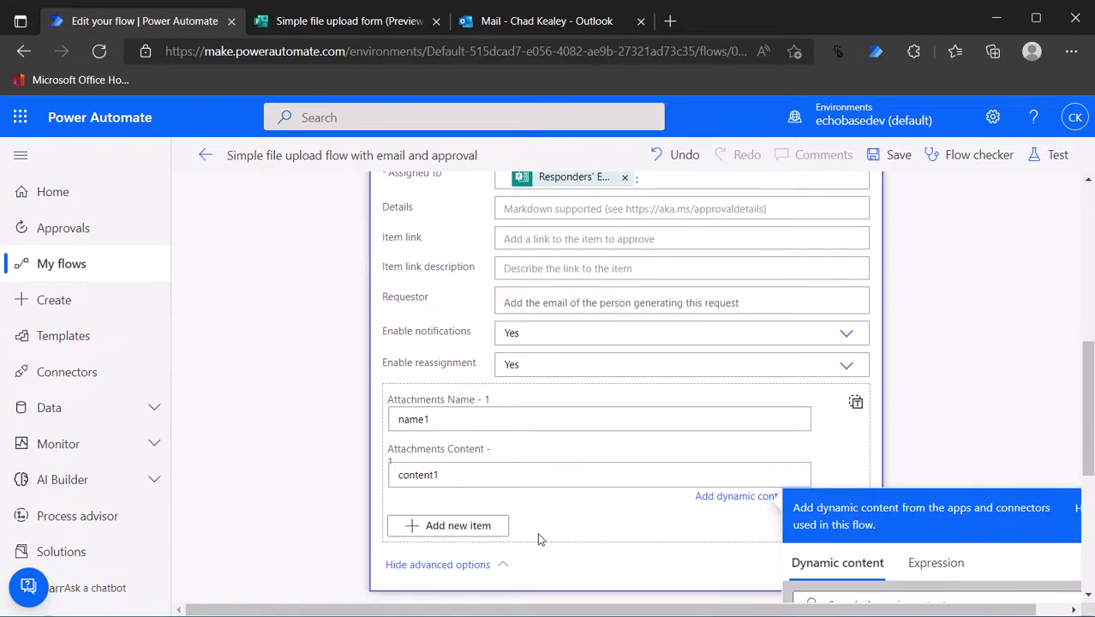
click(855, 403)
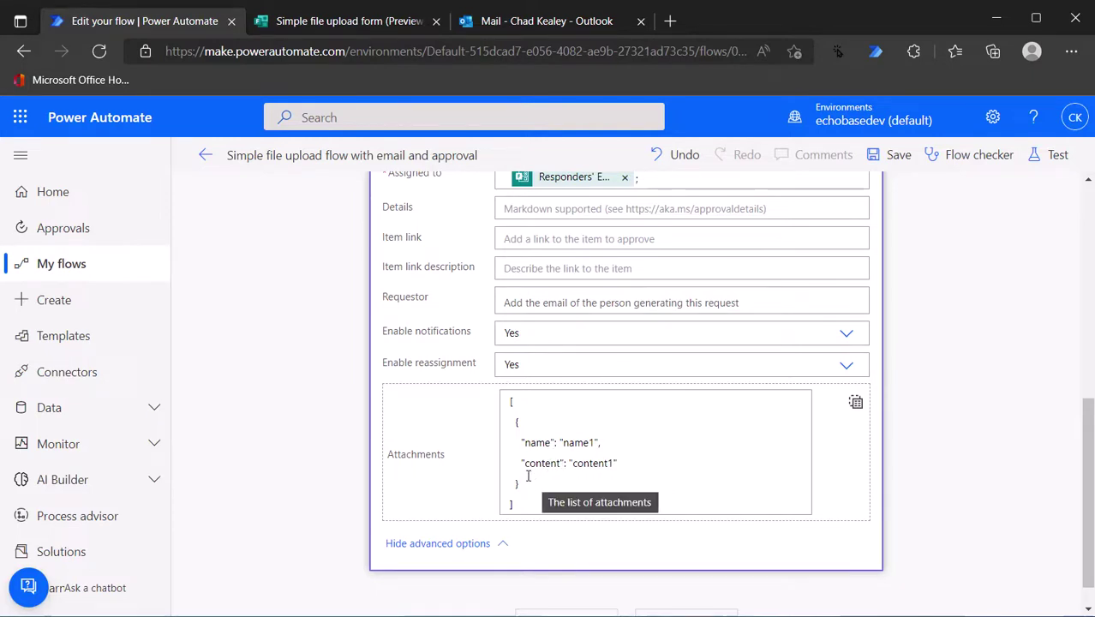
- Examine the Value of Append to array variable for email, inside the Apply to each loop of the Scope - get uploaded file(s)
scroll(528, 477, up, 5)
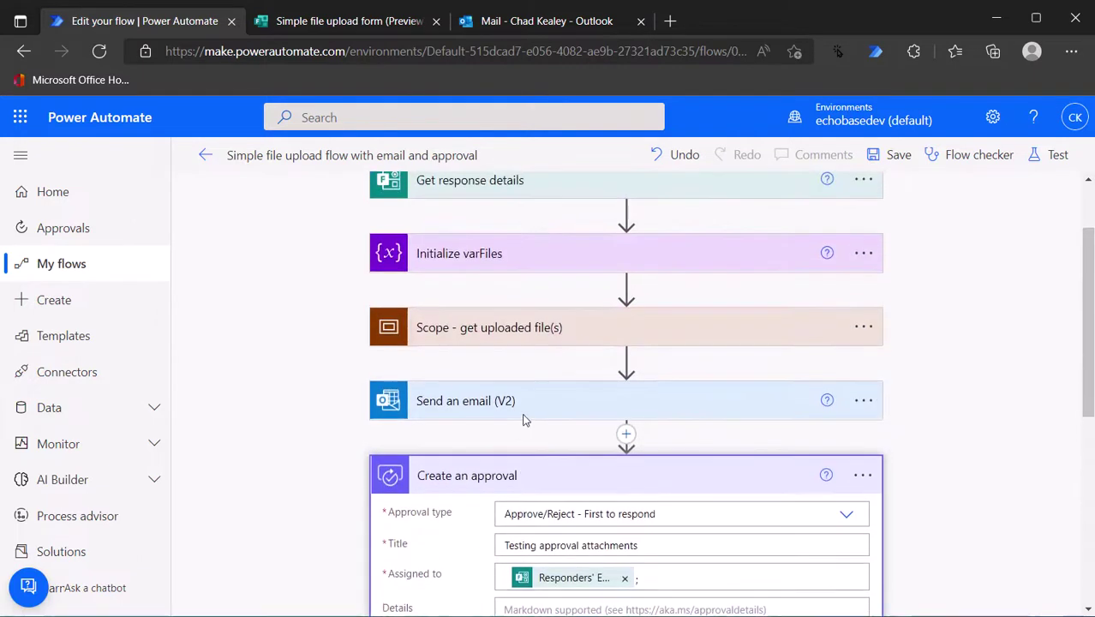
click(531, 331)
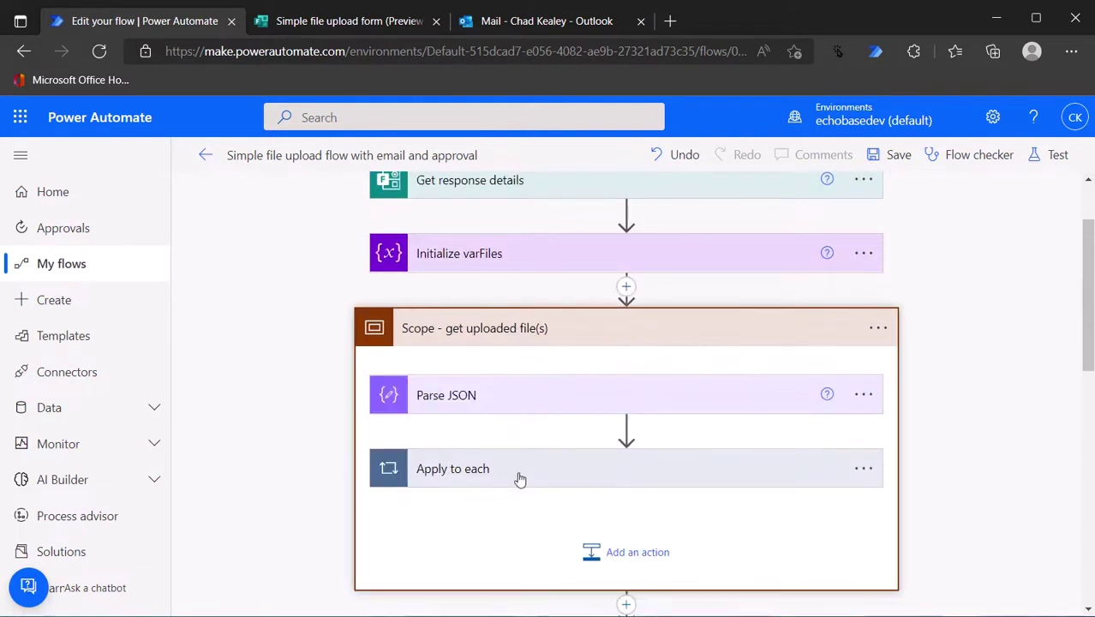
click(517, 478)
scroll(515, 529, down, 3)
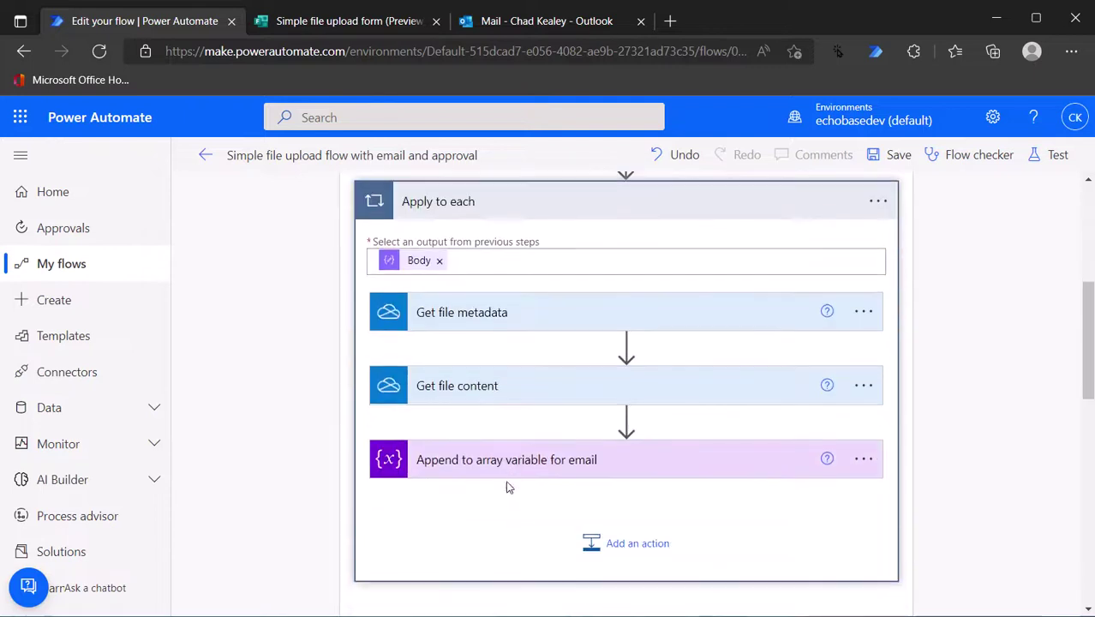
click(510, 463)
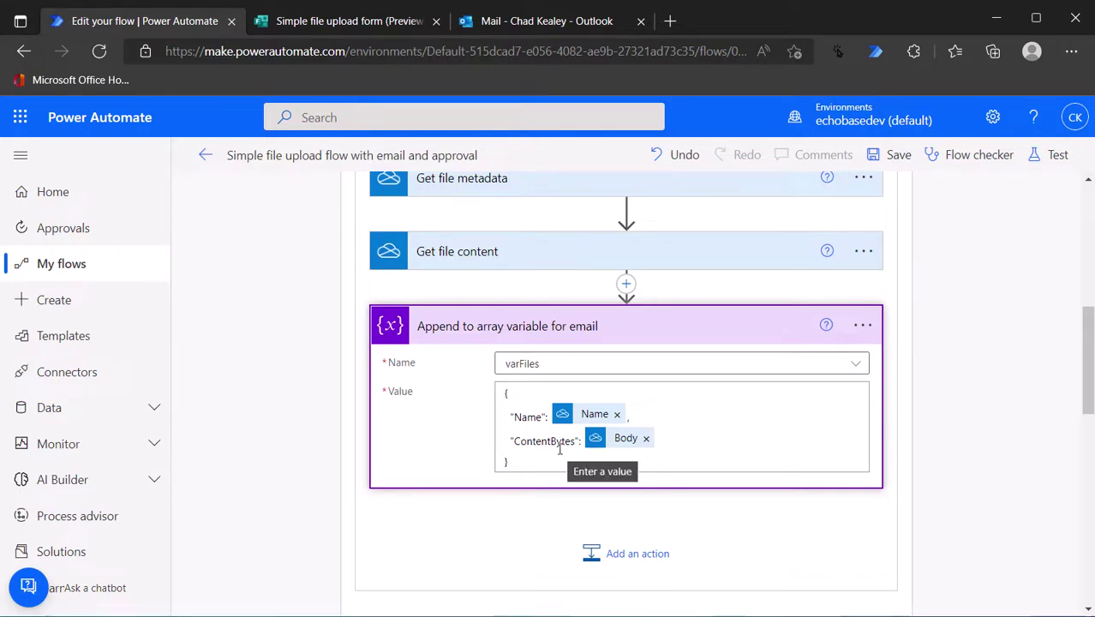
- Copy the name and content object, braces included, from the Attachments of Create an approval, and clear the whole field
scroll(559, 449, down, 9)
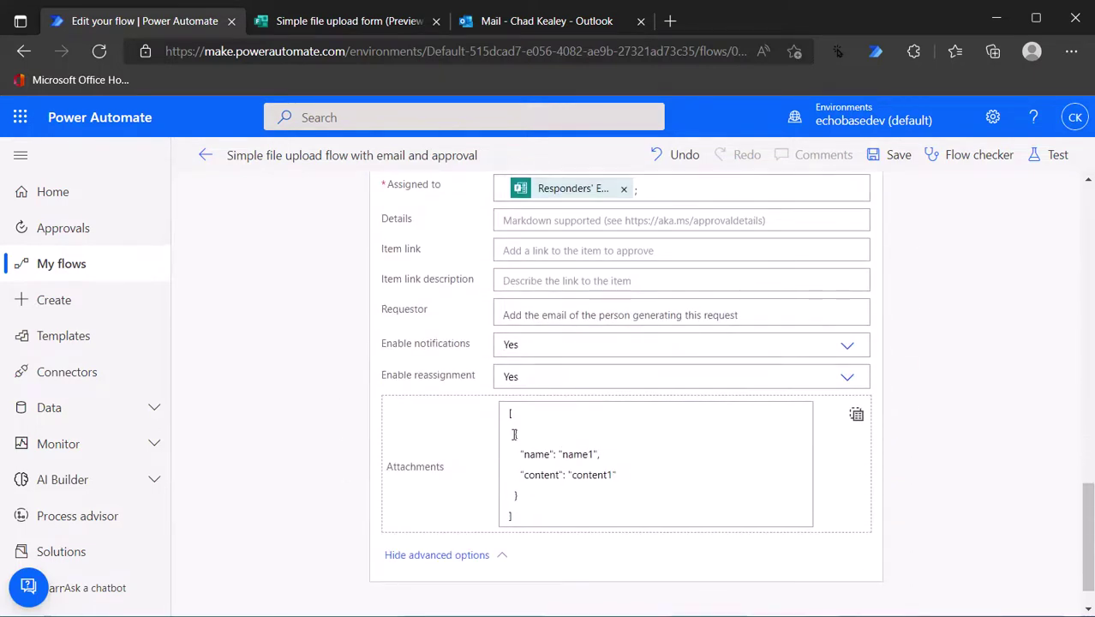
drag(514, 432, 518, 497)
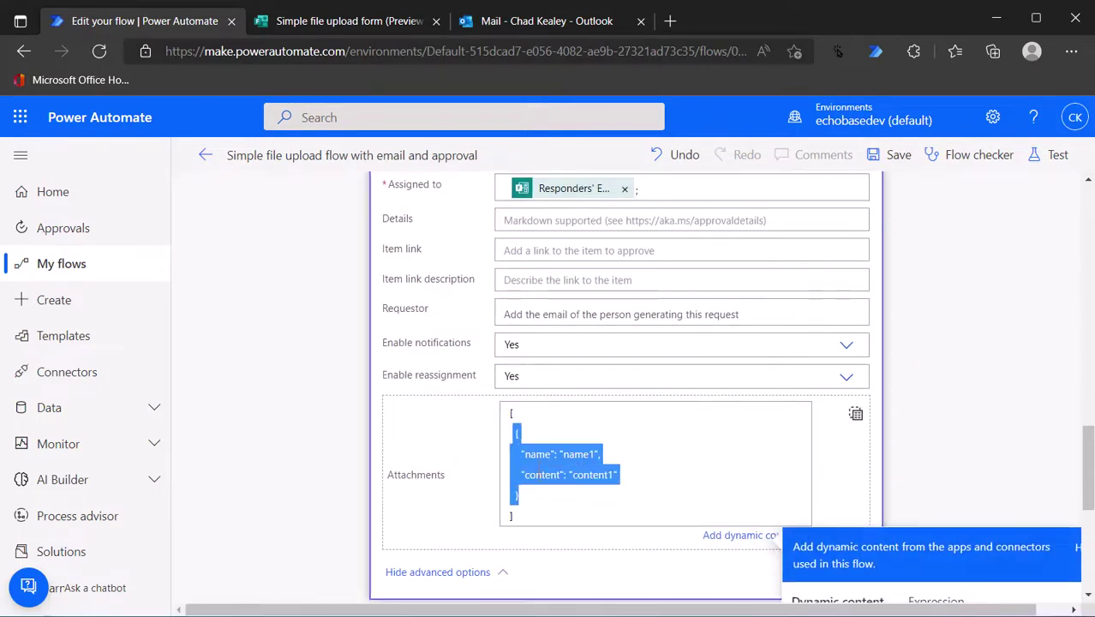
right_click(537, 471)
click(586, 239)
click(514, 515)
key(ctrl+a)
key(BackSpace)
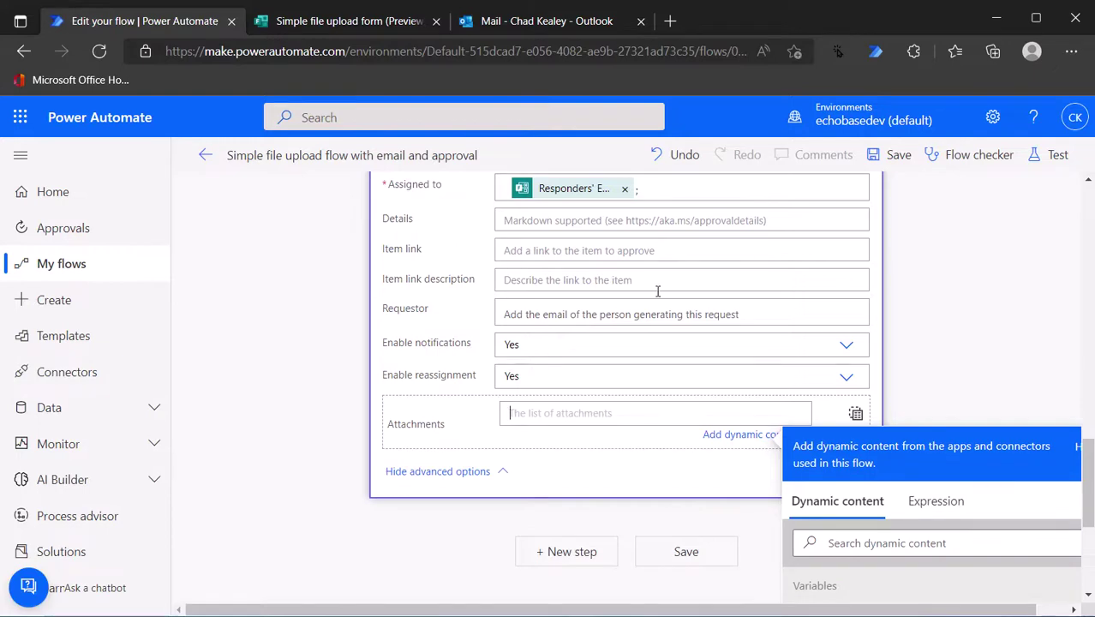
- Add an Initialize variable action between Initialize varFiles and Scope - get uploaded file(s)
scroll(672, 292, up, 10)
scroll(683, 298, up, 6)
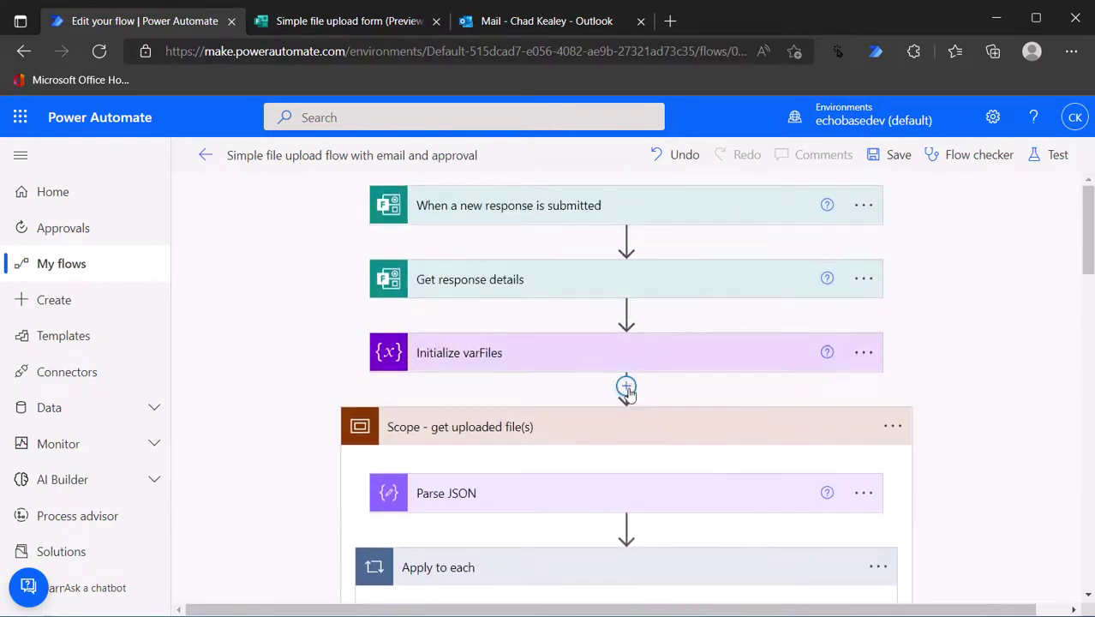
click(627, 388)
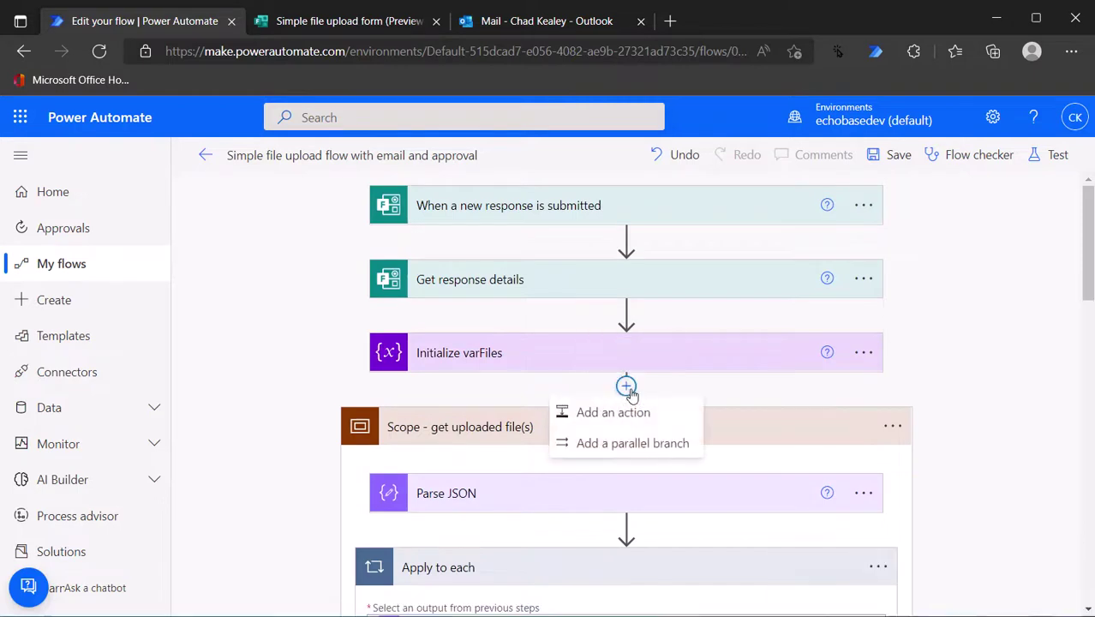
click(628, 417)
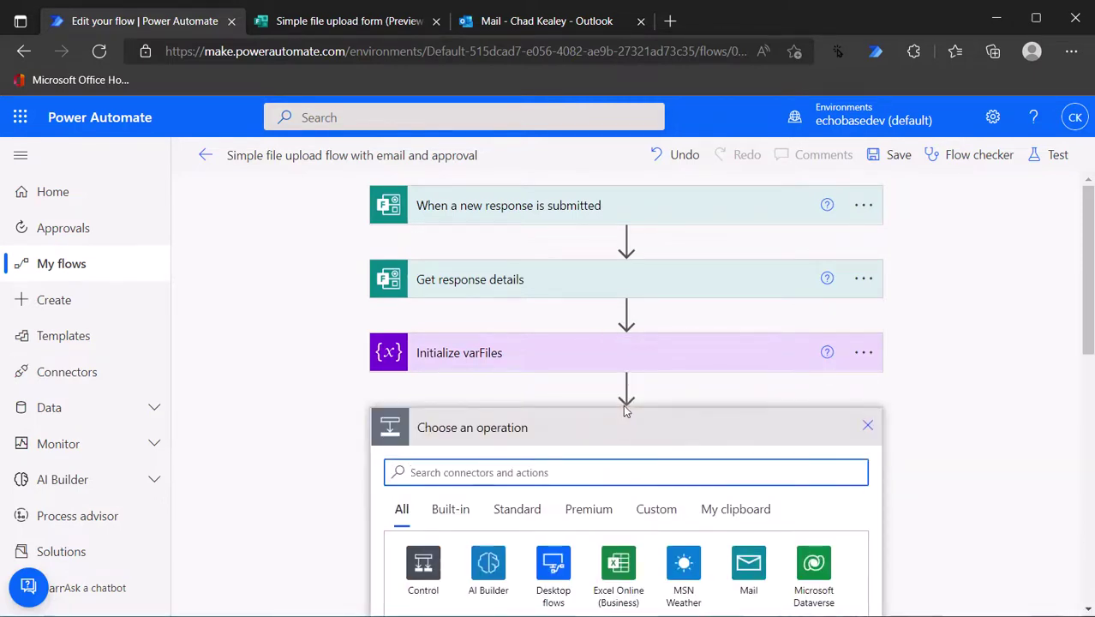
text(initi)
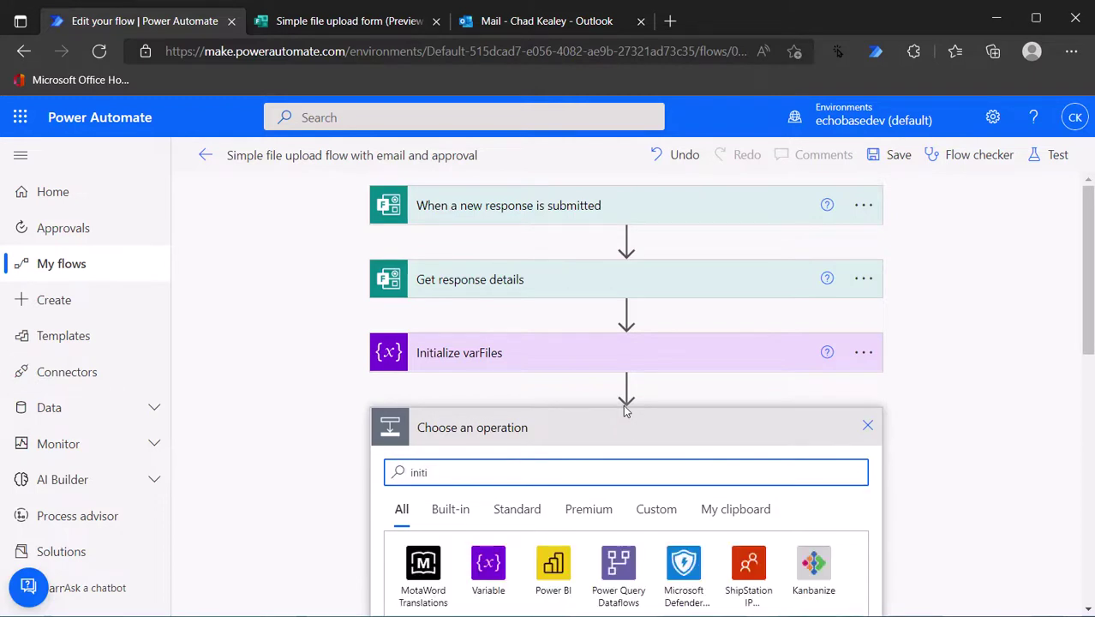
scroll(624, 411, down, 3)
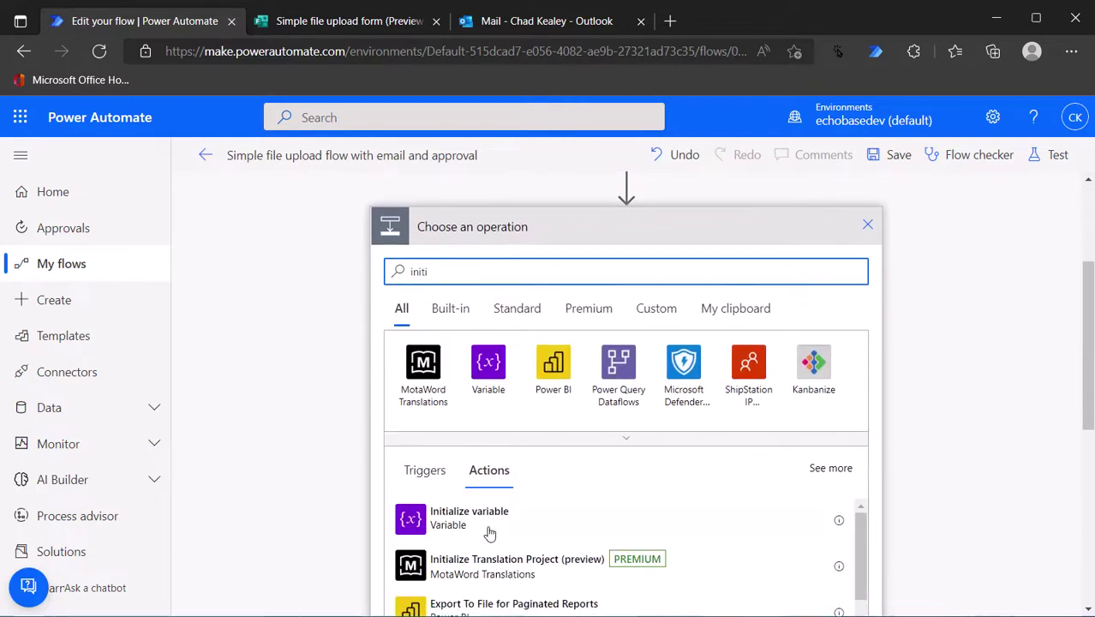
click(486, 536)
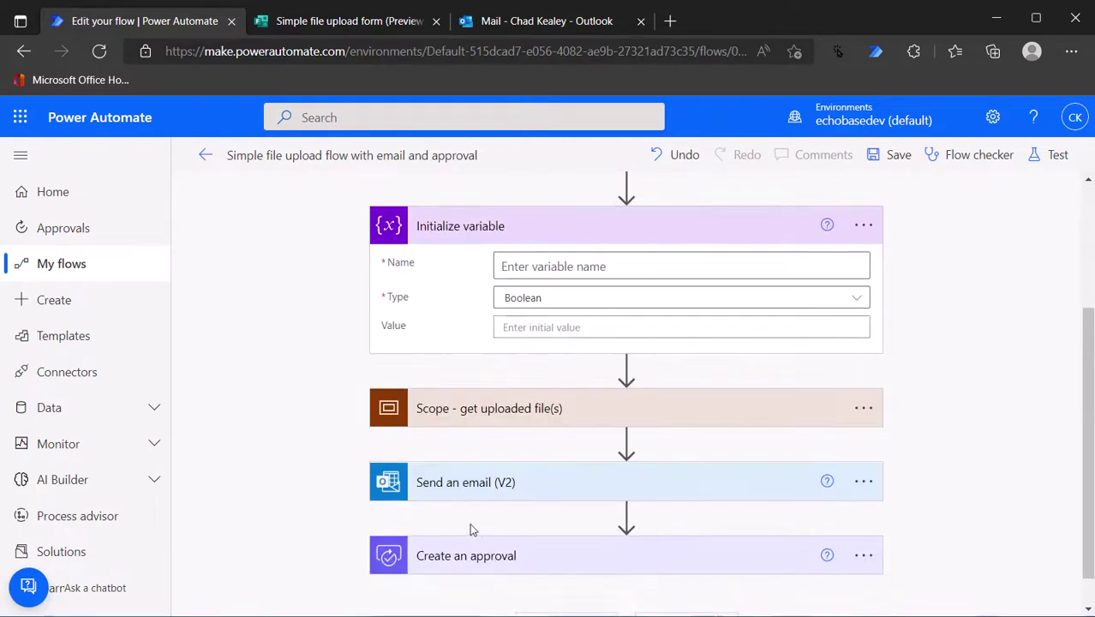
- Name the new variable varFilesApproval and set its type to Array
click(568, 267)
text(varFilesApproval)
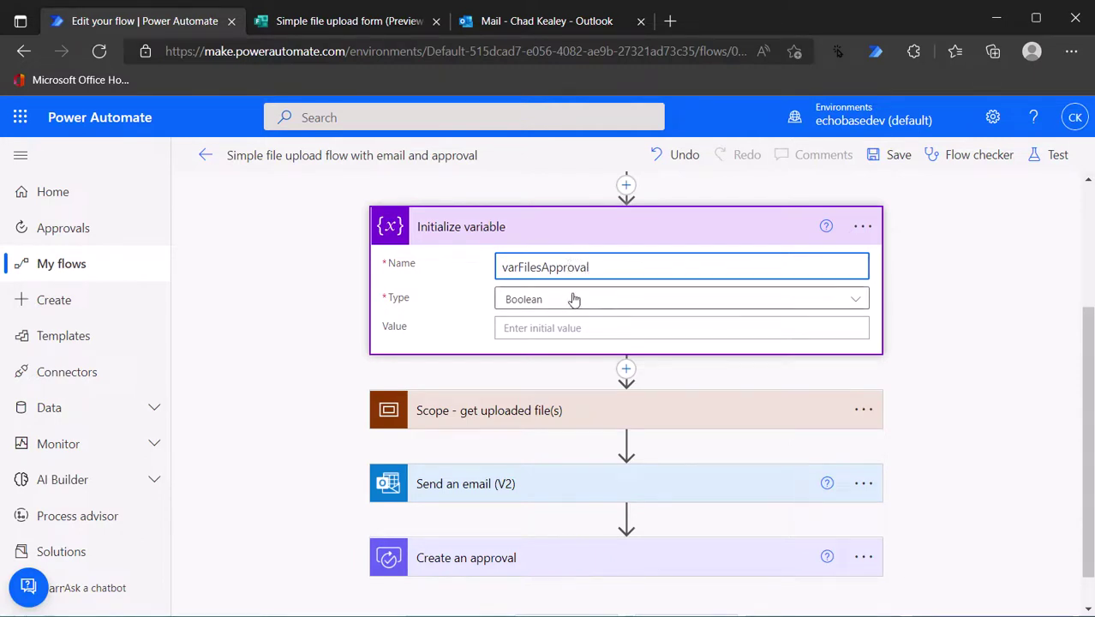
click(574, 300)
click(542, 478)
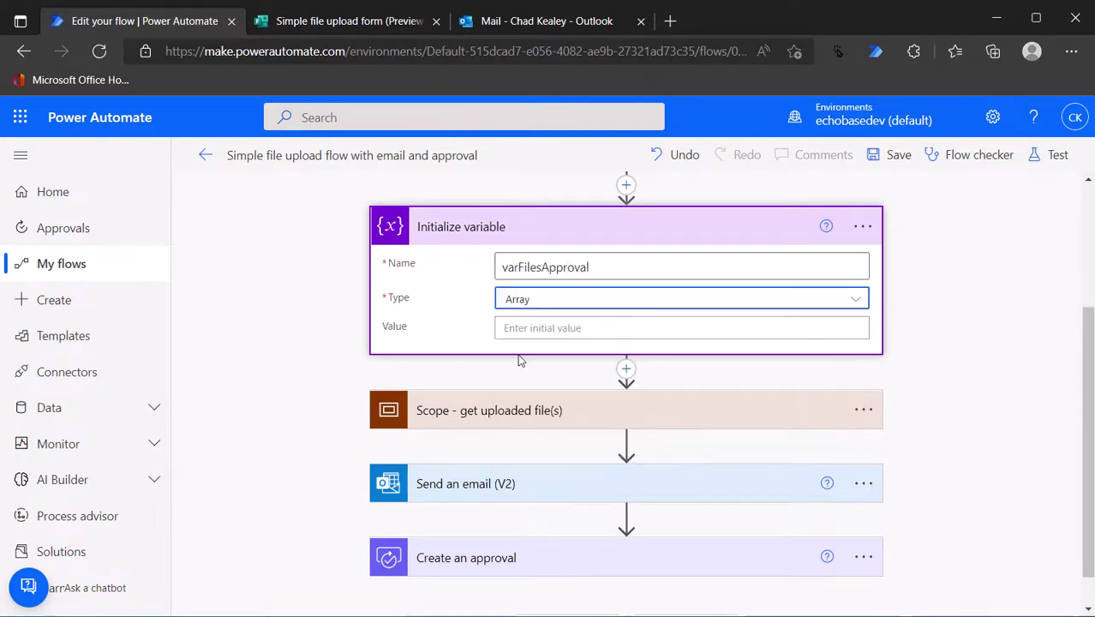
- Copy the variable name and rename the new action to Initialize varFilesApproval
click(589, 265)
drag(589, 265, 442, 265)
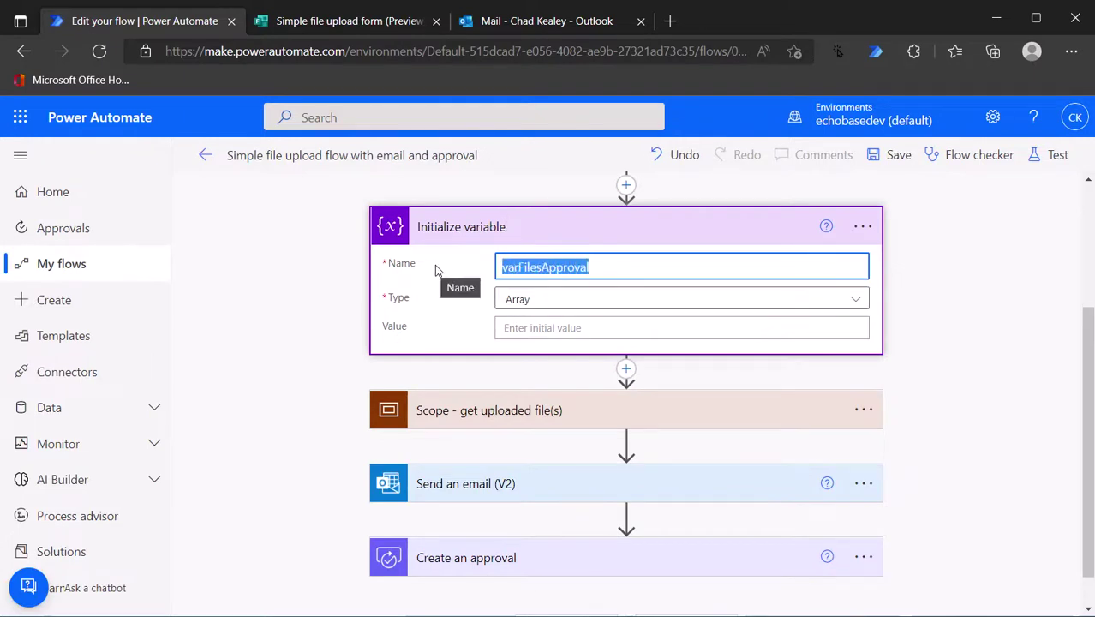
click(863, 226)
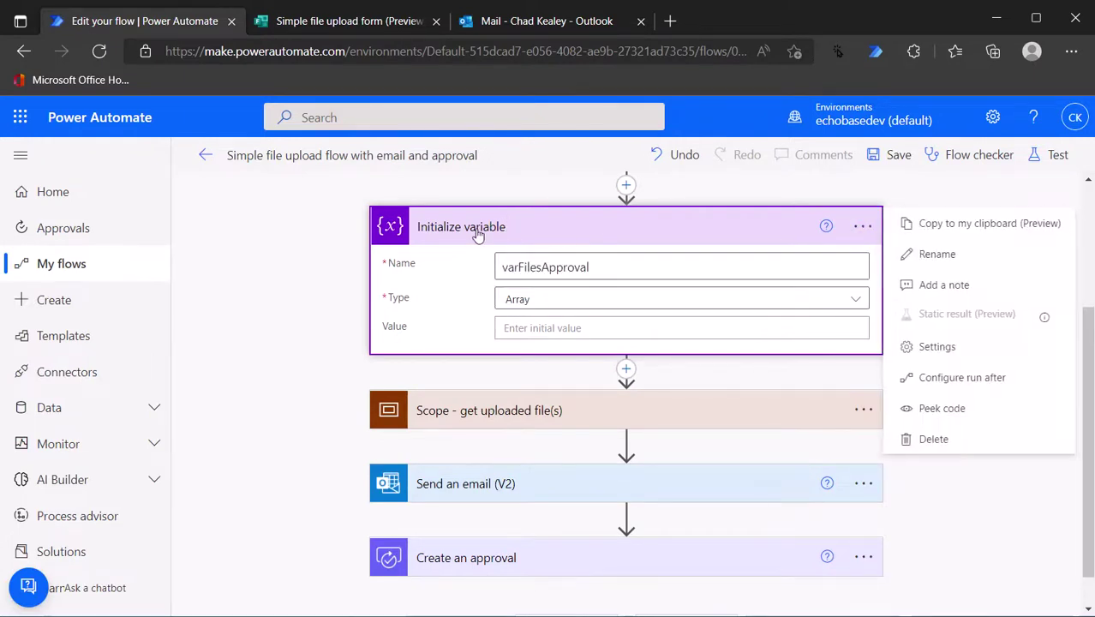
click(917, 252)
click(470, 227)
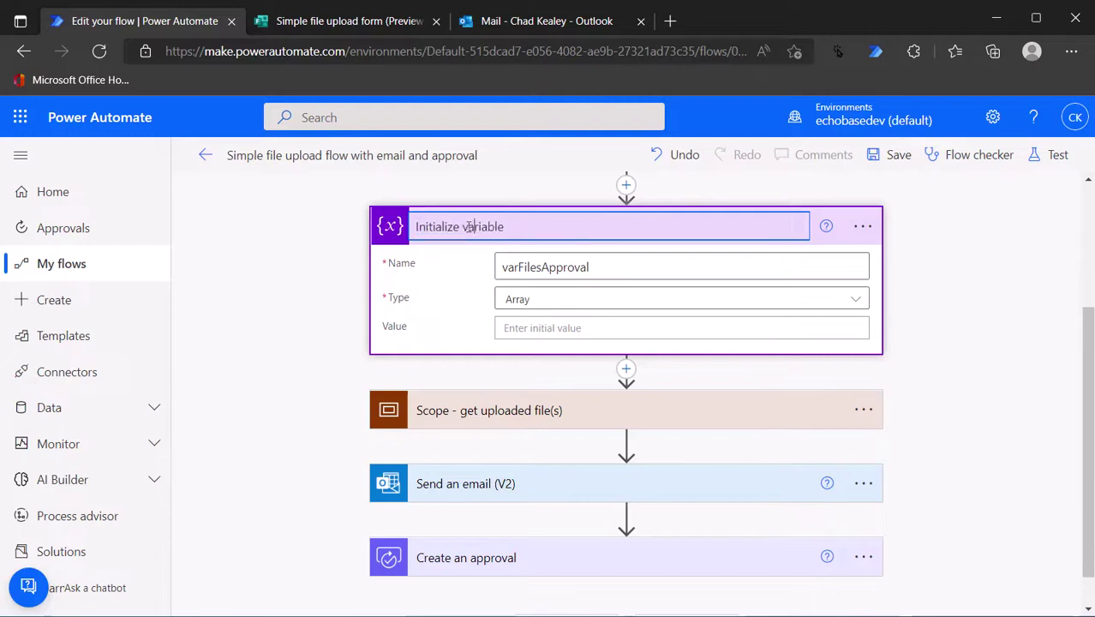
double_click(469, 226)
key(BackSpace)
key(ctrl+v)
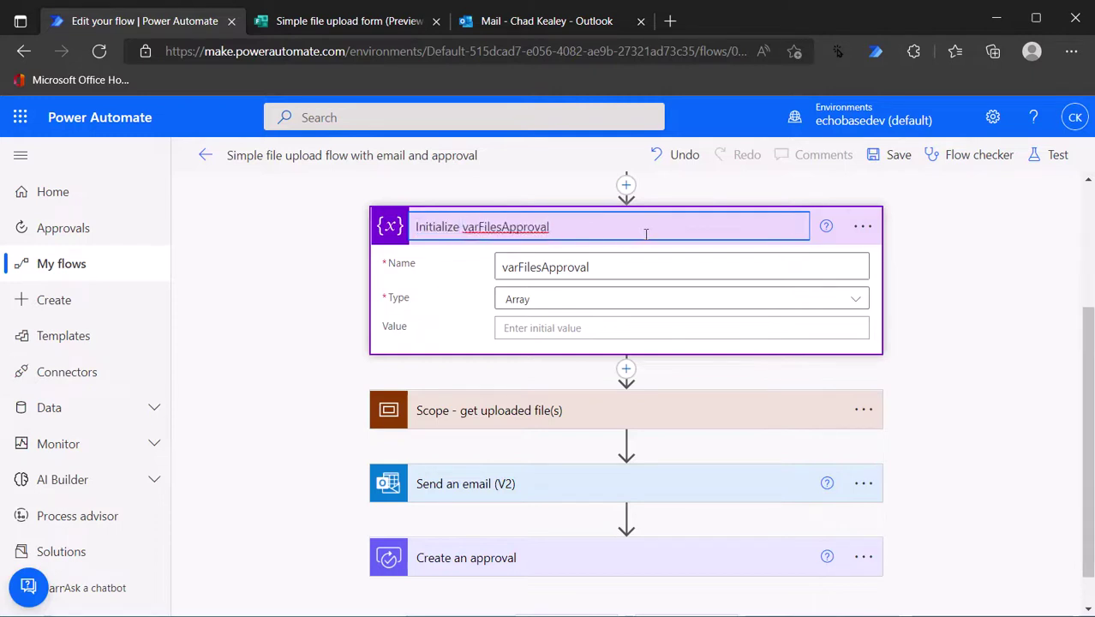
click(645, 241)
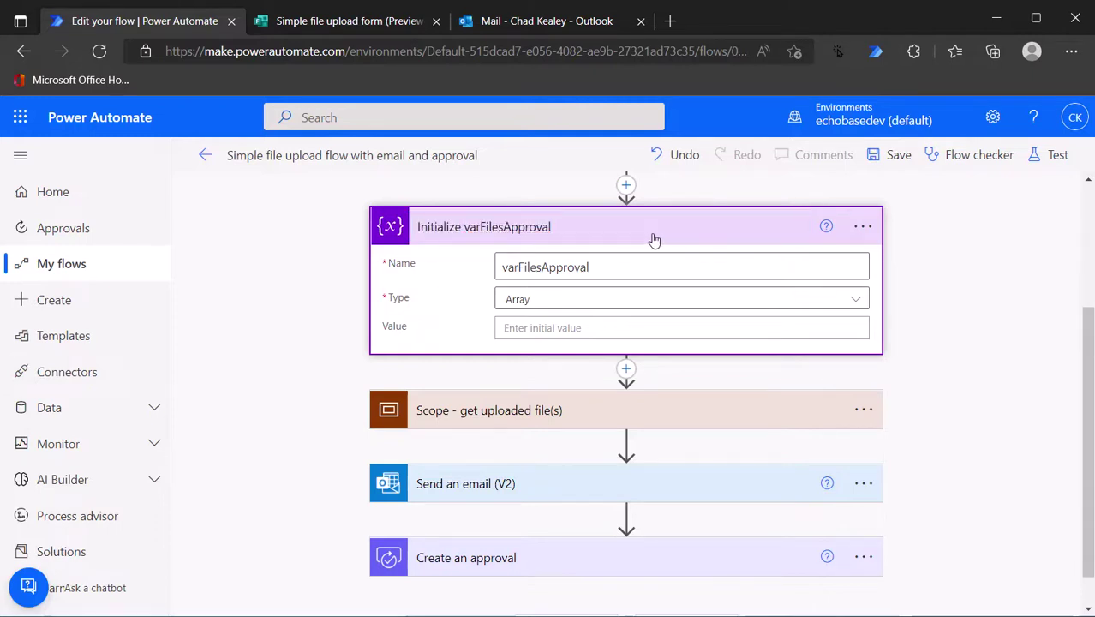
- Add an Append to array variable action after Append to array variable for email in the scope's Apply to each loop
click(682, 412)
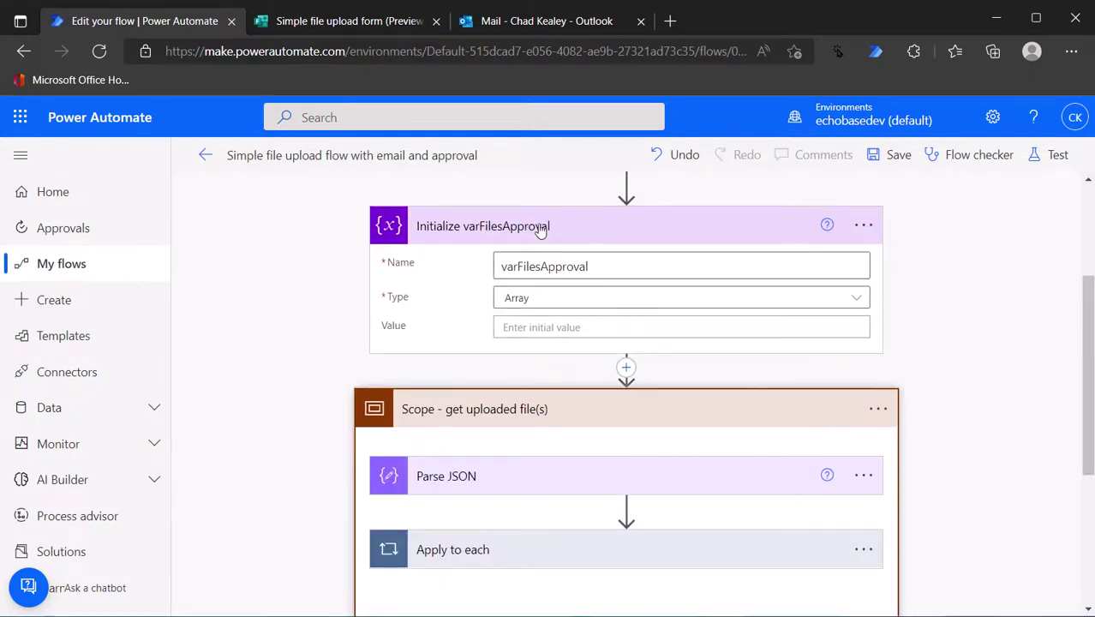
click(673, 549)
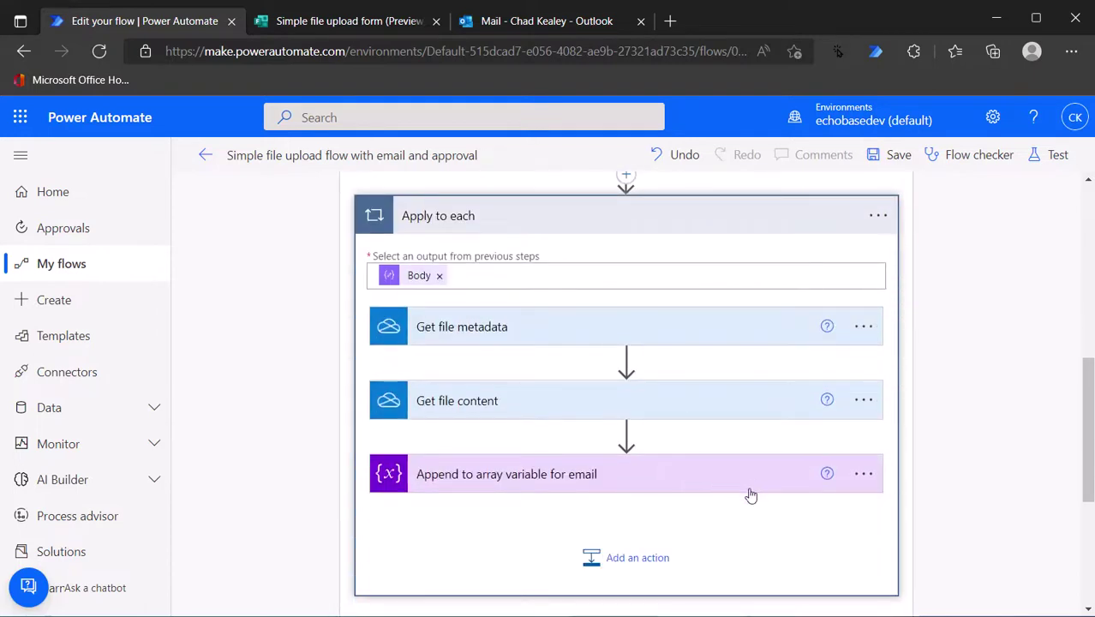
click(631, 560)
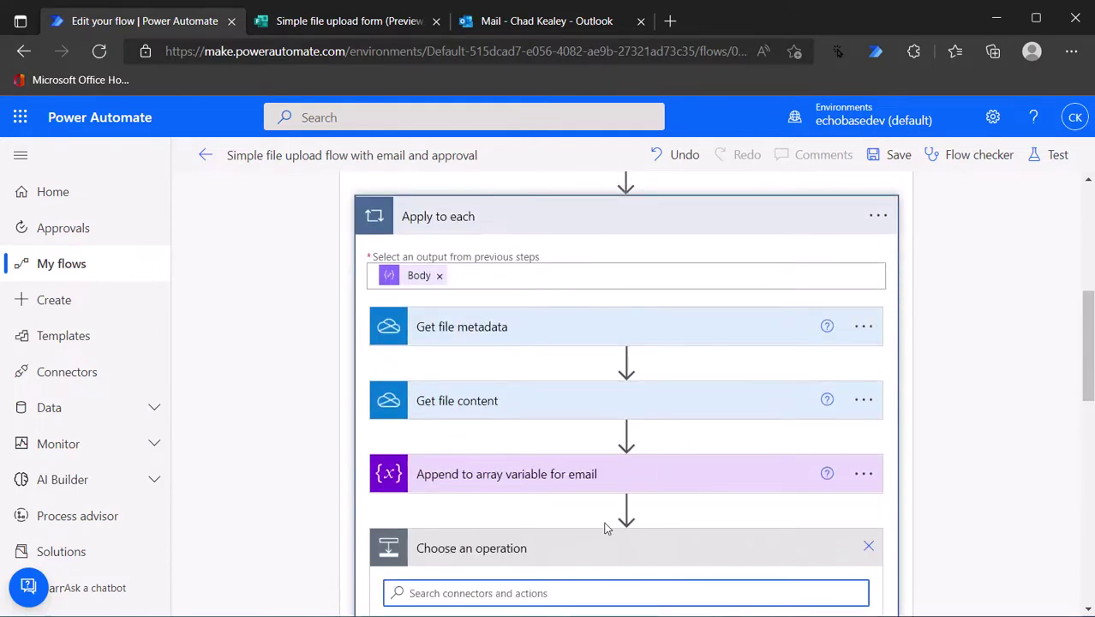
text(append)
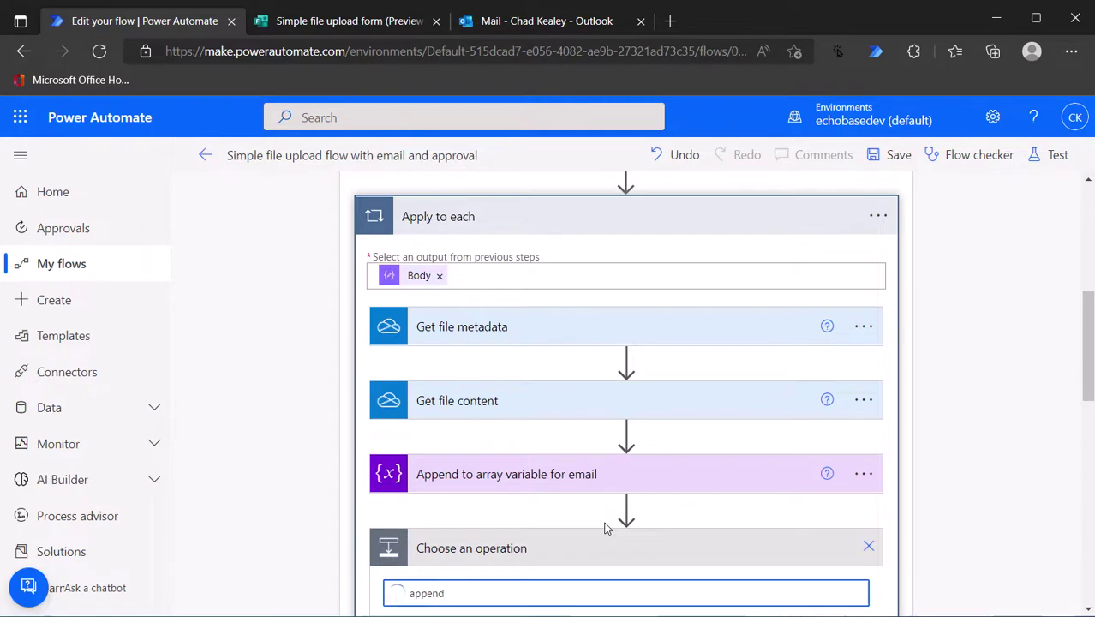
scroll(581, 529, down, 2)
scroll(489, 557, down, 2)
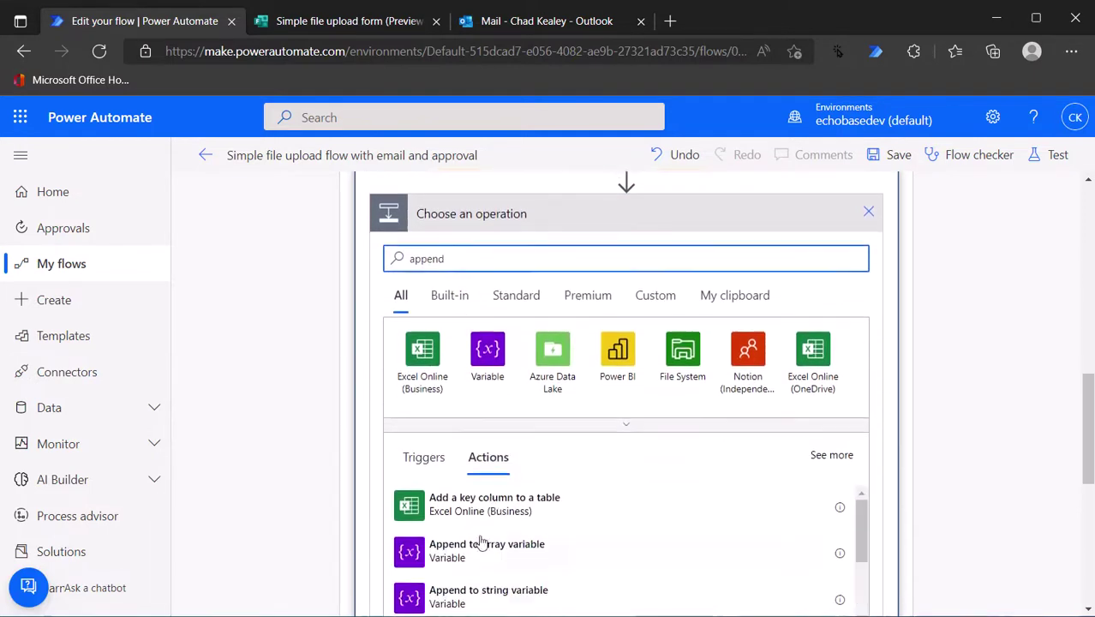
click(455, 529)
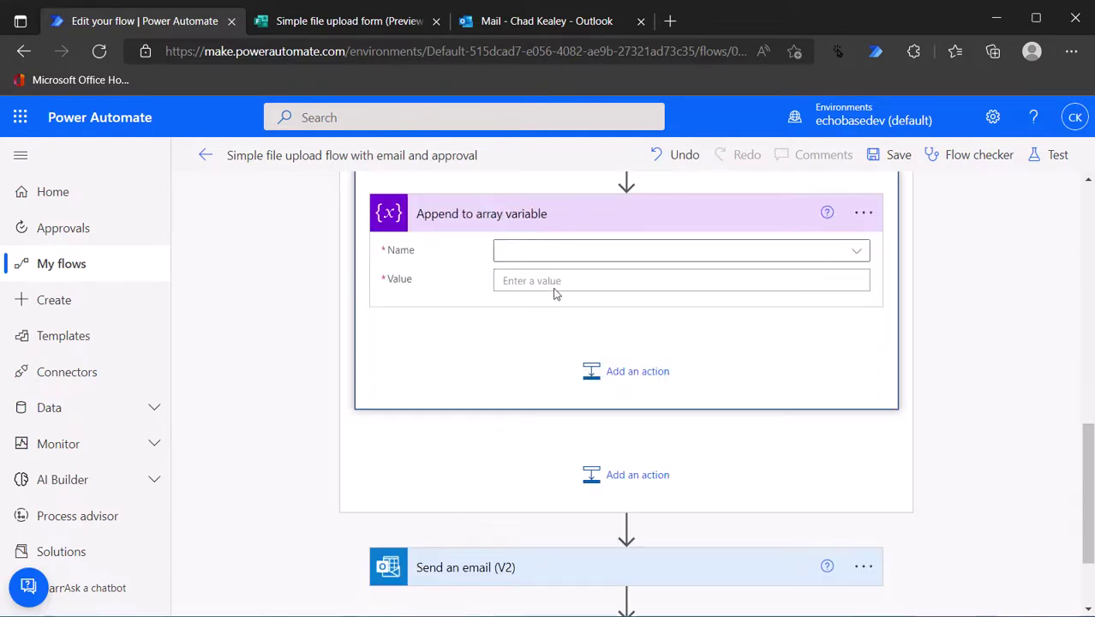
- Target varFilesApproval in the new append action and paste the copied name and content object as its value, without the trailing empty line
click(559, 253)
click(535, 286)
click(555, 255)
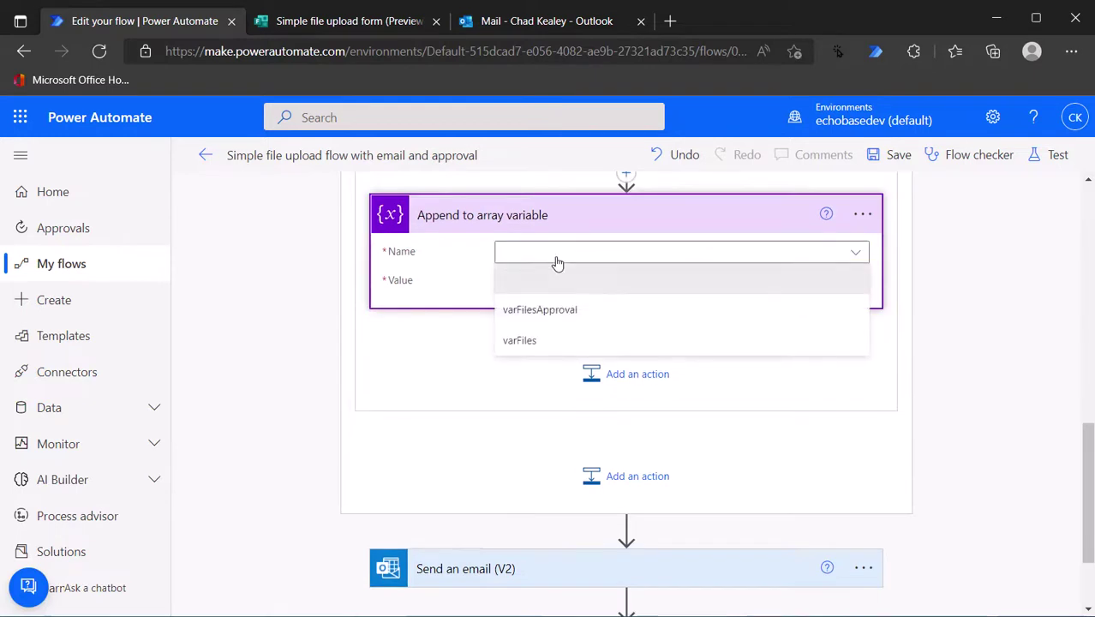
click(542, 309)
click(556, 284)
key(super+v)
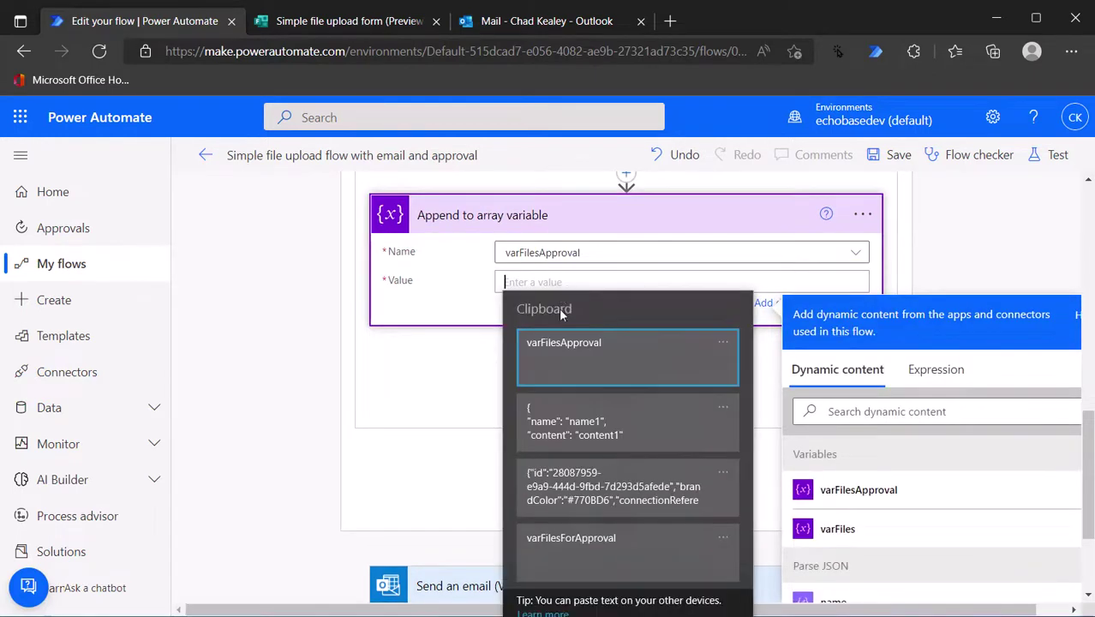
click(576, 422)
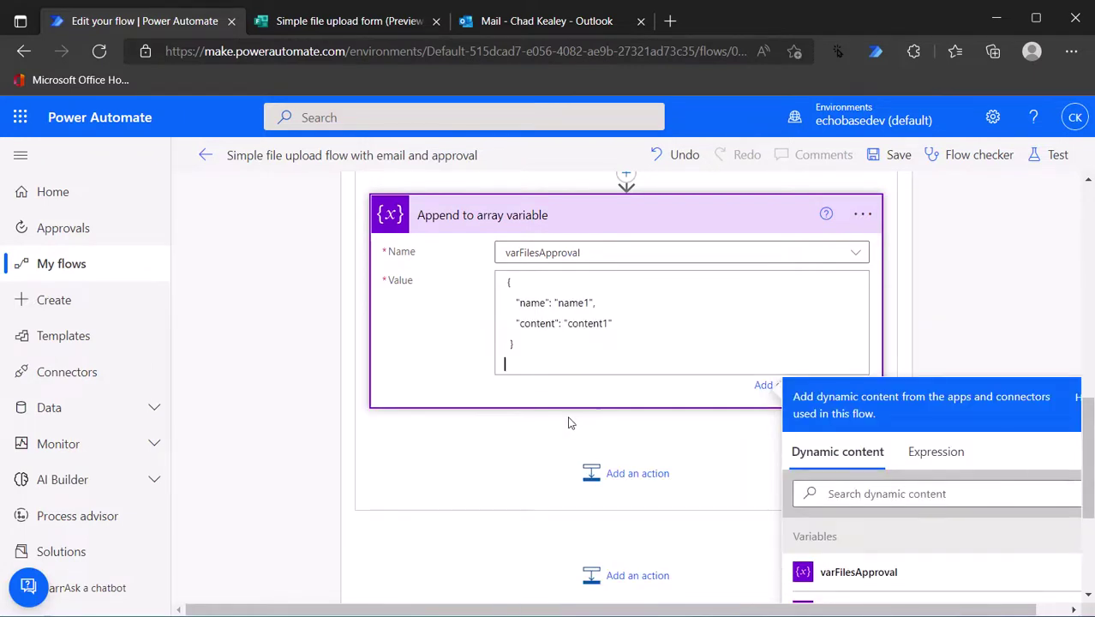
key(BackSpace)
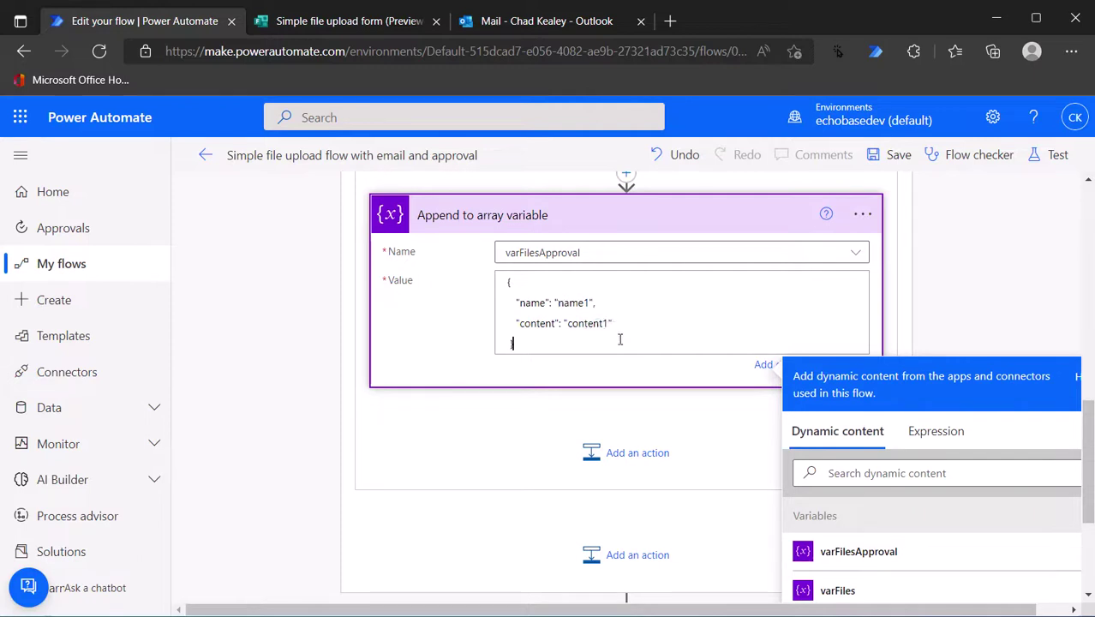
- Replace the name1 placeholder in the varFilesApproval append value with the Name dynamic content from Get file metadata
scroll(620, 344, up, 3)
drag(554, 432, 593, 432)
key(BackSpace)
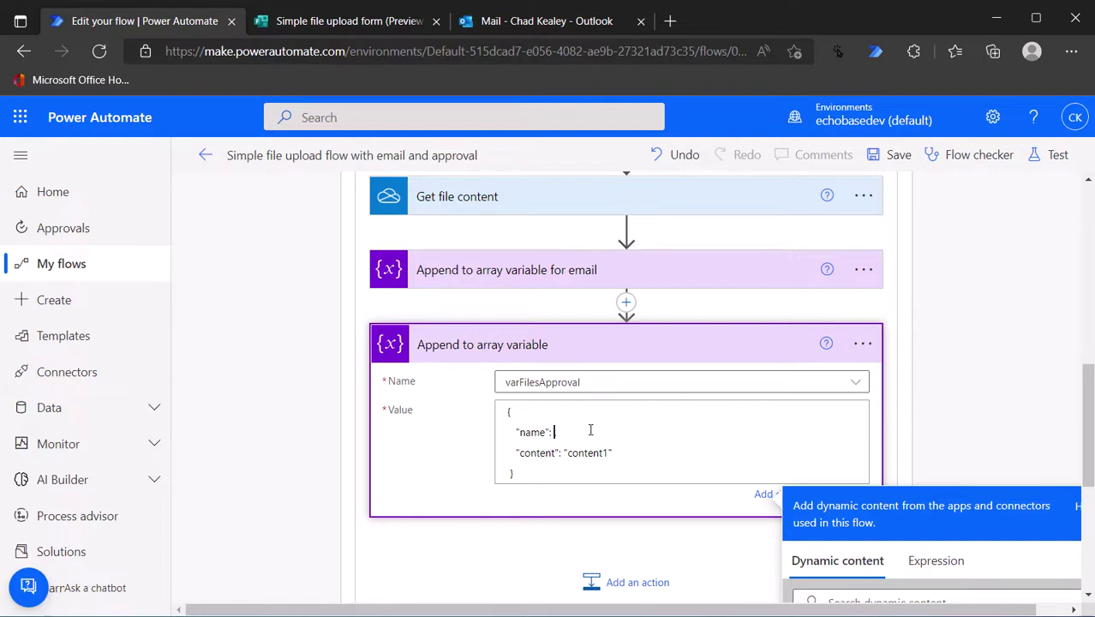
scroll(776, 428, down, 3)
click(922, 469)
text(name)
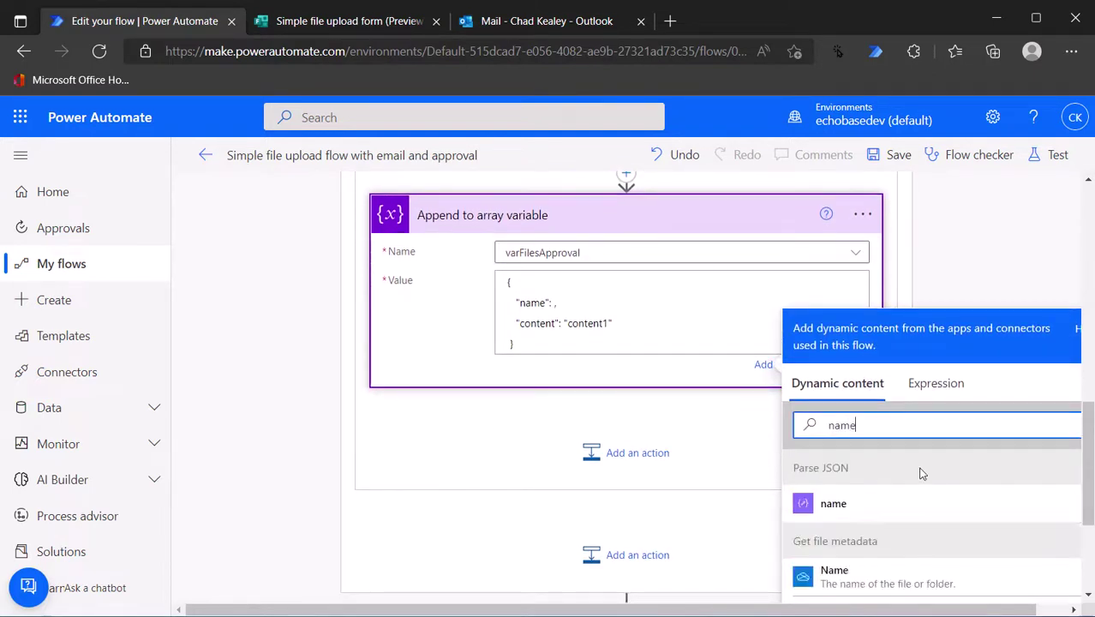
click(823, 581)
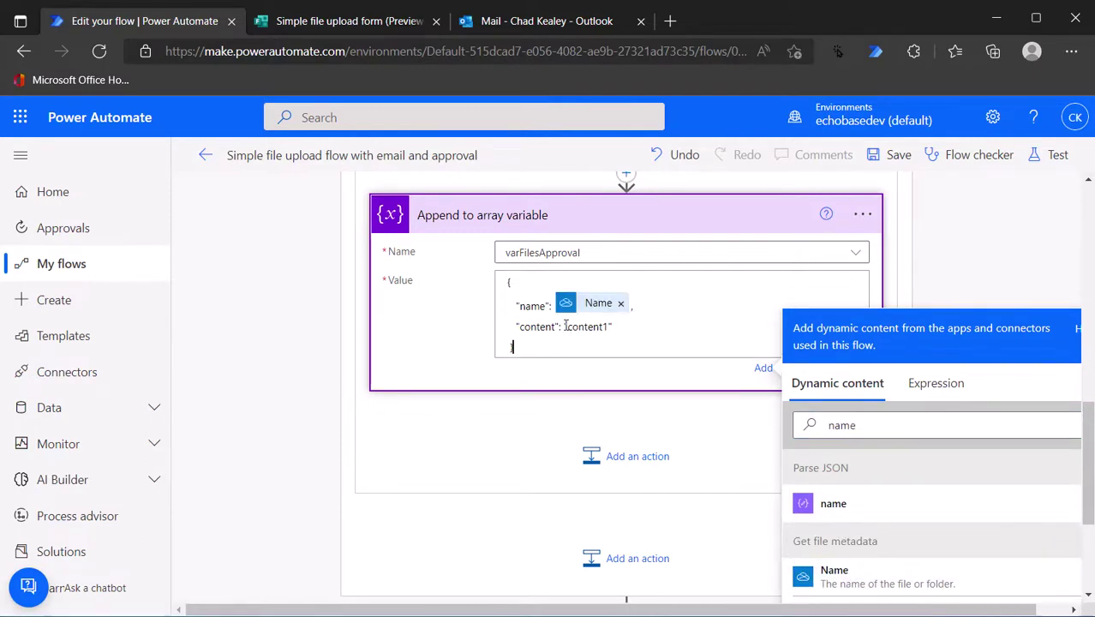
- Replace the content1 placeholder in the same append value with the File content dynamic content from Get file content
drag(564, 327, 613, 327)
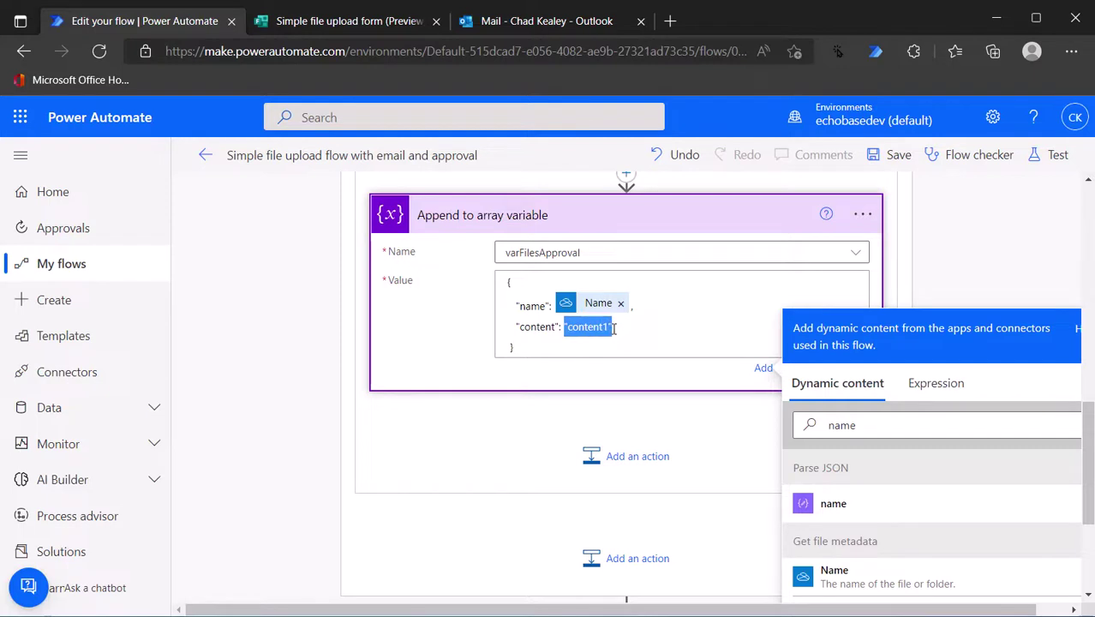
key(BackSpace)
click(866, 431)
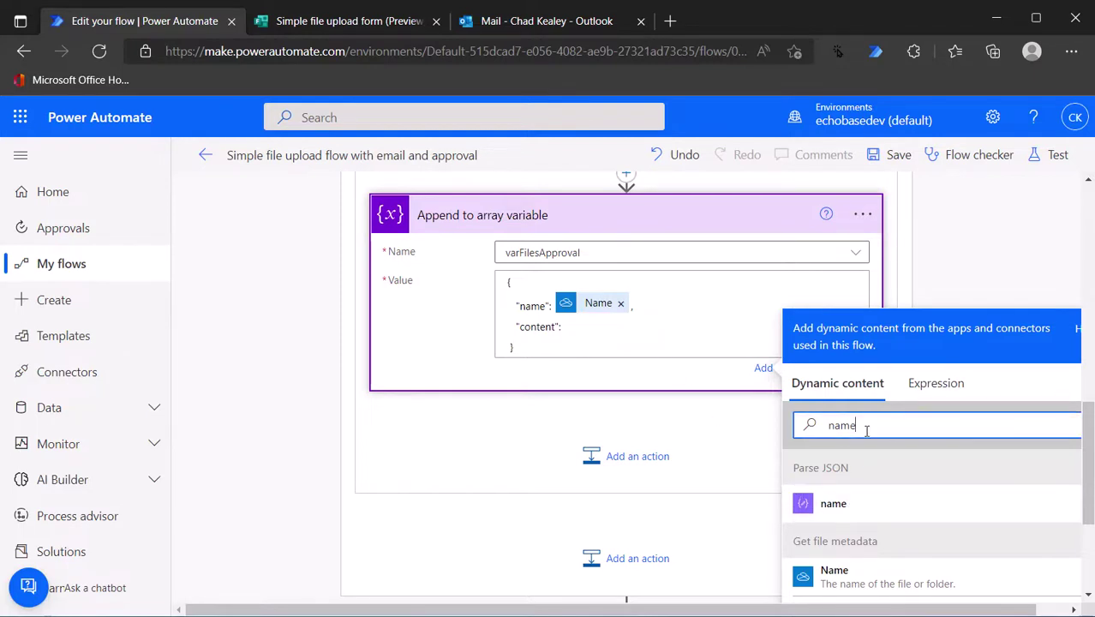
key(BackSpace)
key(BackSpace)
key(BackSpace)
text(c)
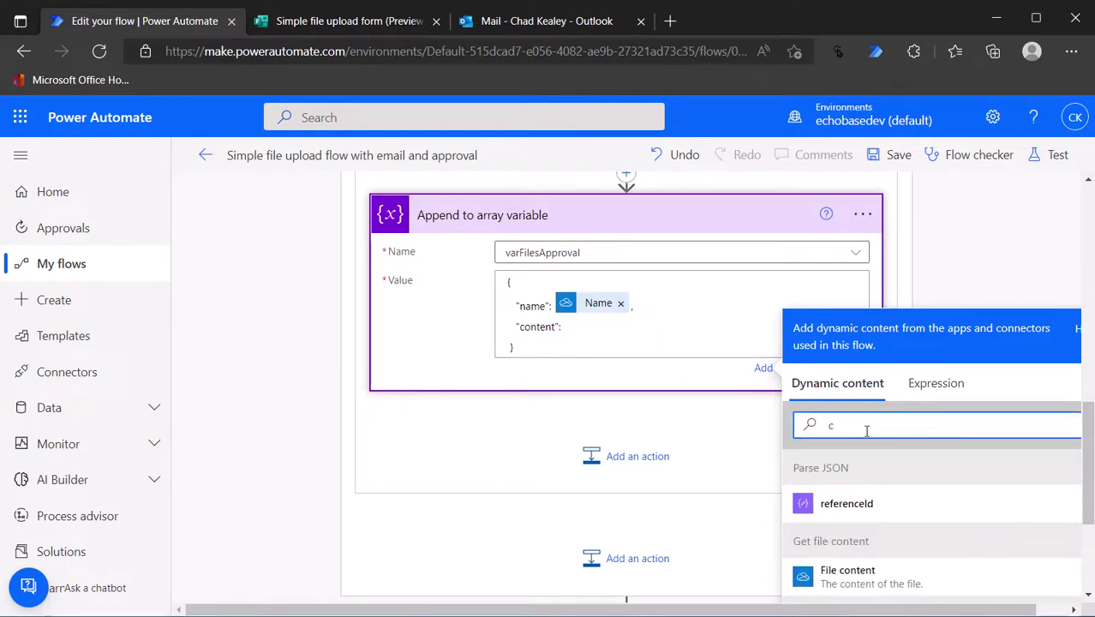
text(ont)
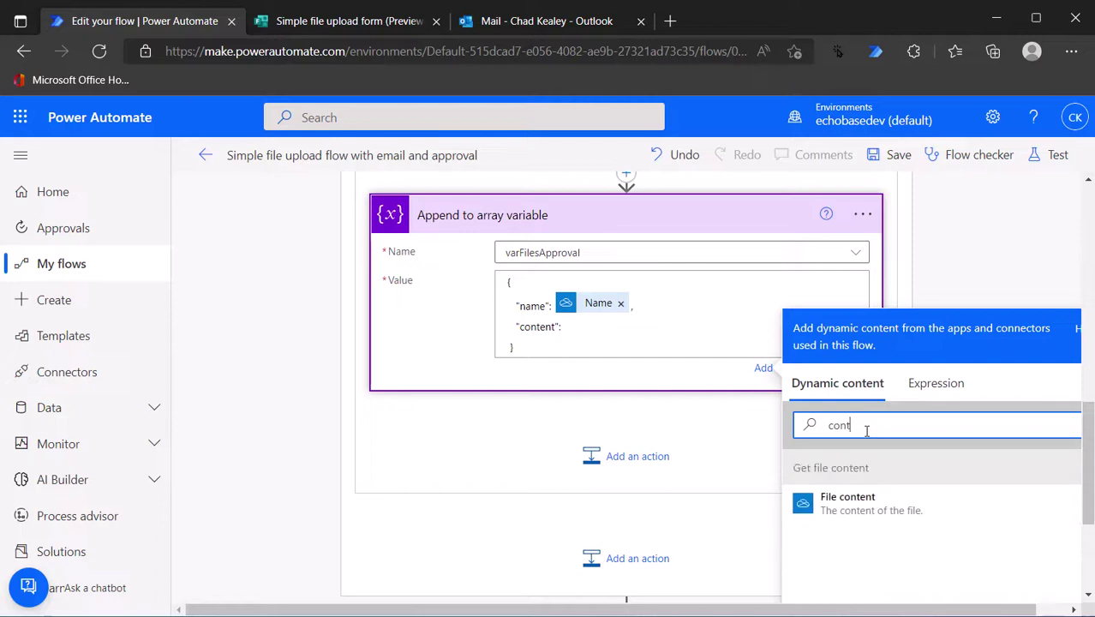
click(831, 505)
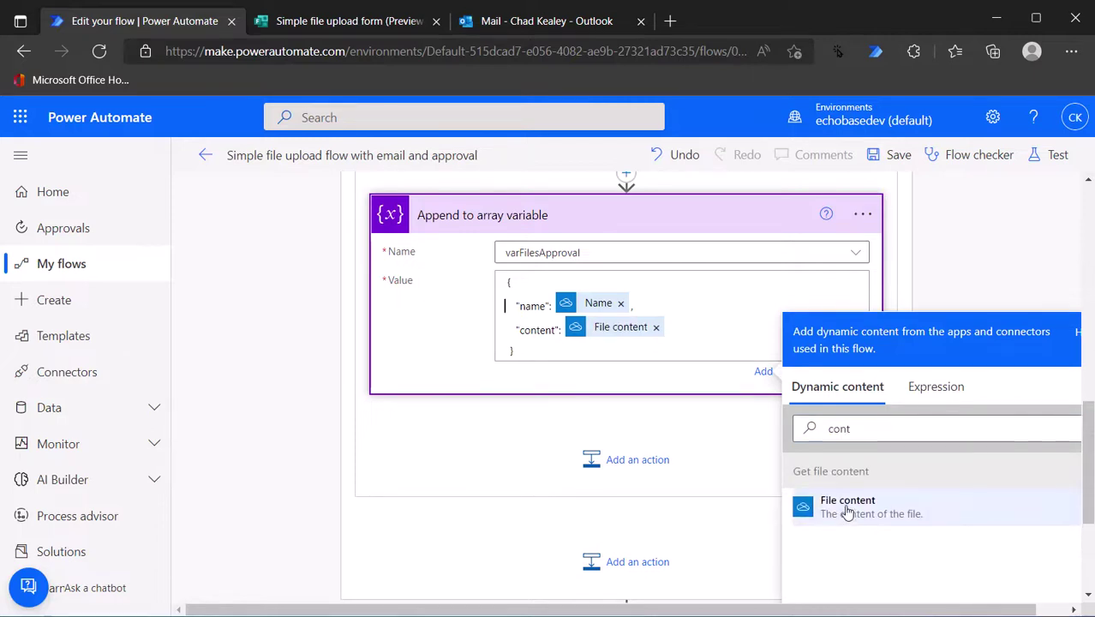
- Expand Append to array variable for email to compare its value with the new append action, and save the flow
scroll(630, 360, up, 3)
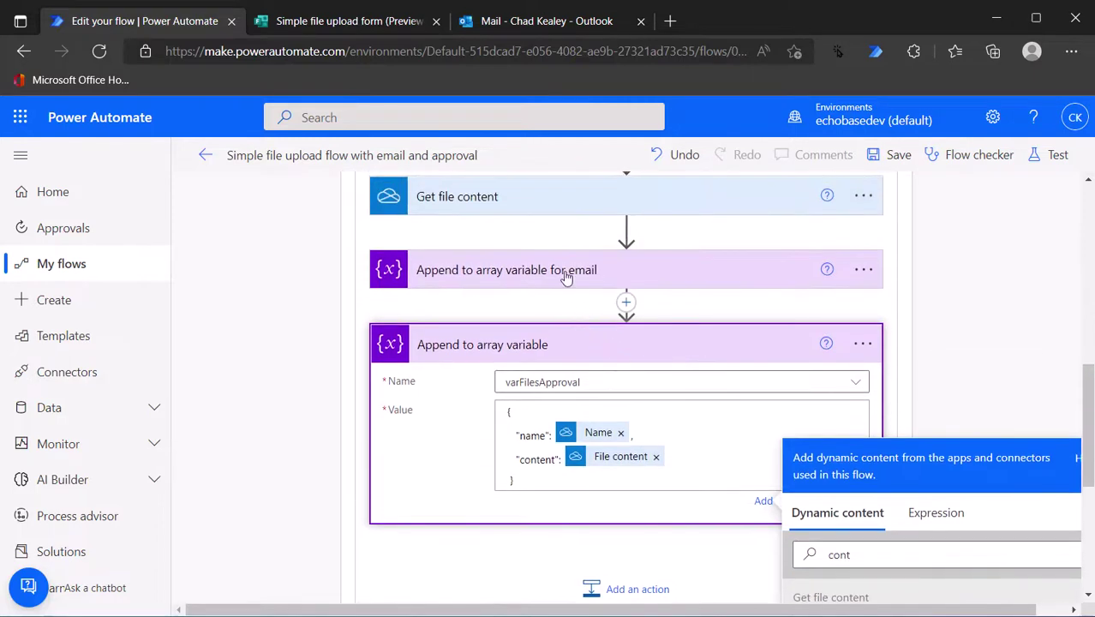
click(569, 276)
scroll(559, 257, down, 2)
scroll(561, 223, up, 1)
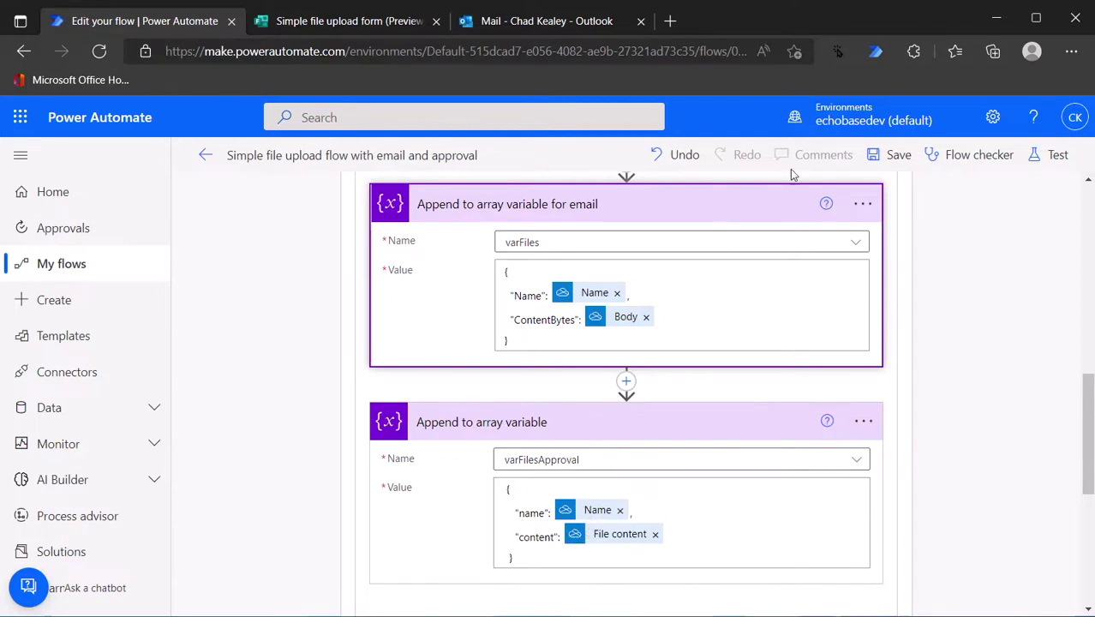
click(902, 157)
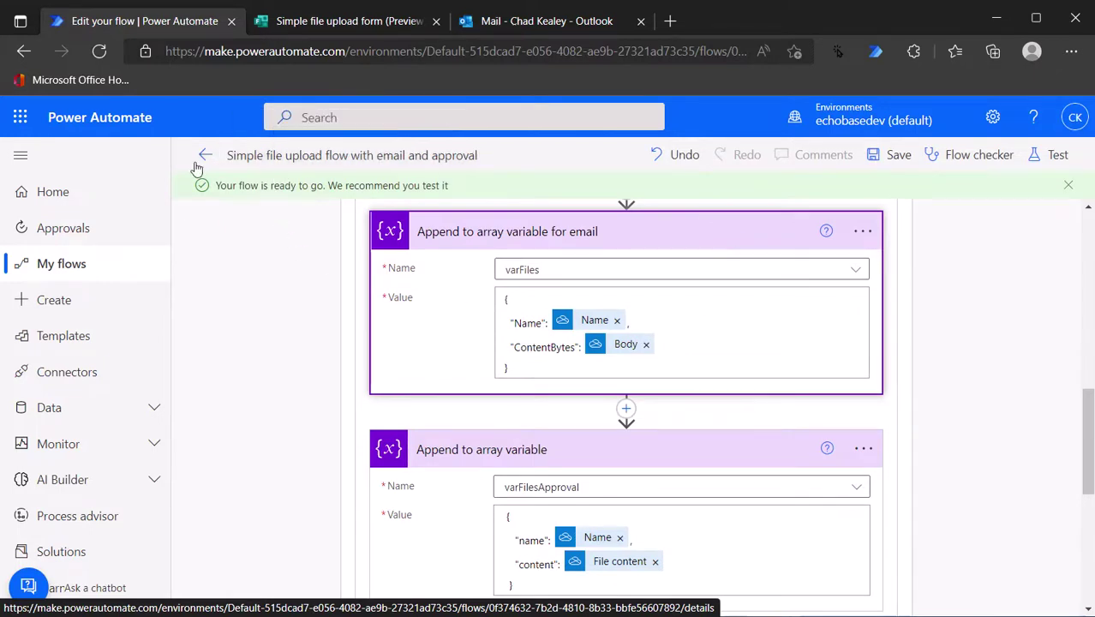
- Test the flow automatically with a recently used trigger, choosing the most recent failed run, and review the run's actions
click(1055, 154)
click(827, 262)
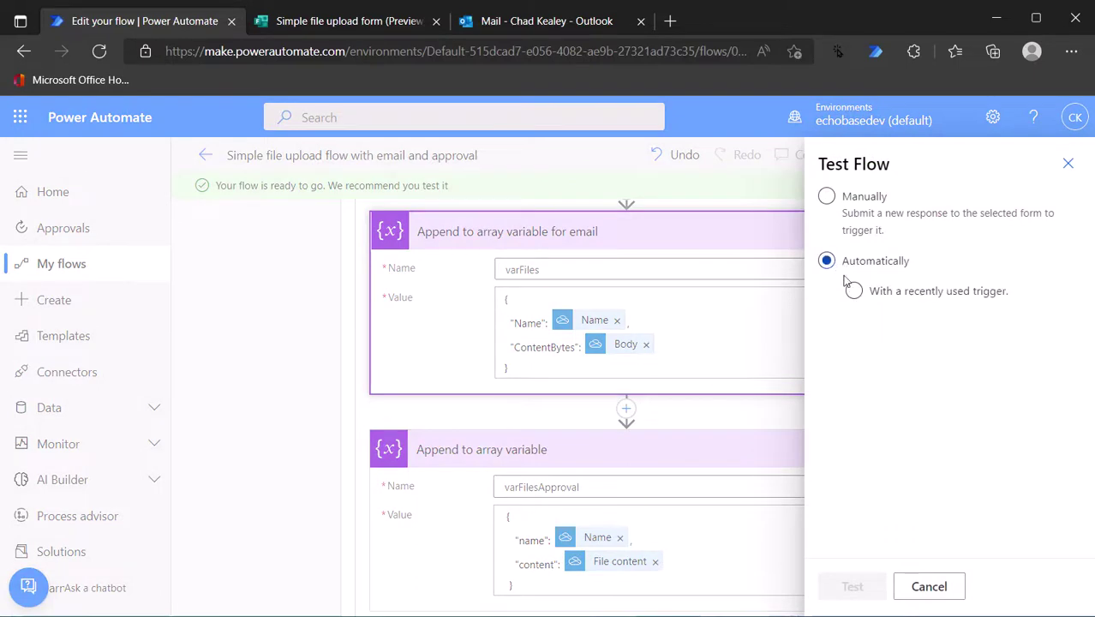
click(833, 324)
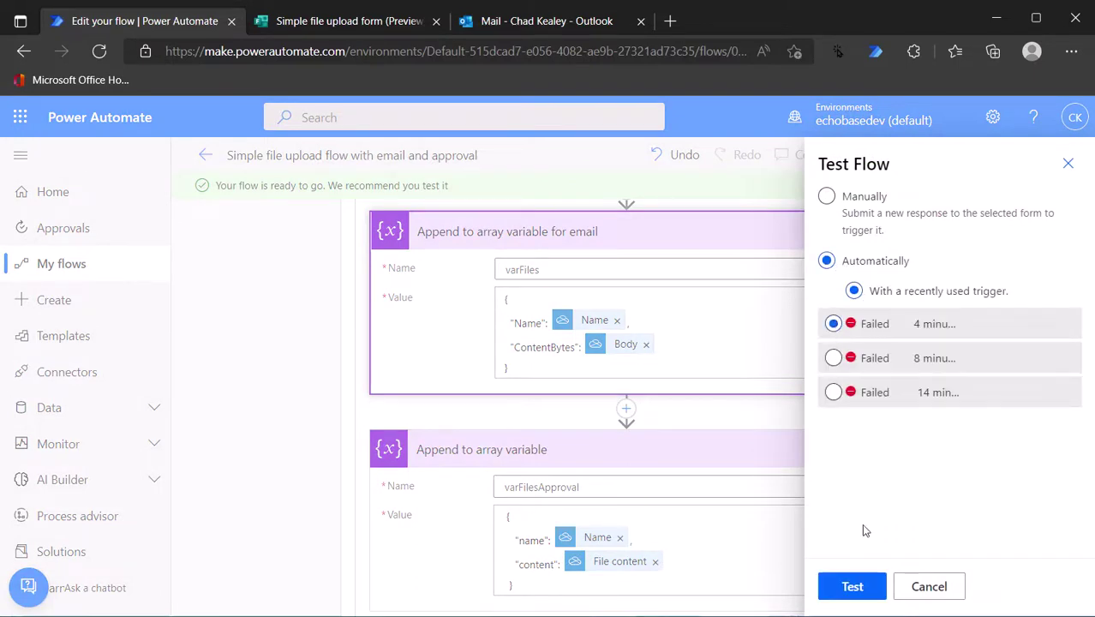
click(850, 590)
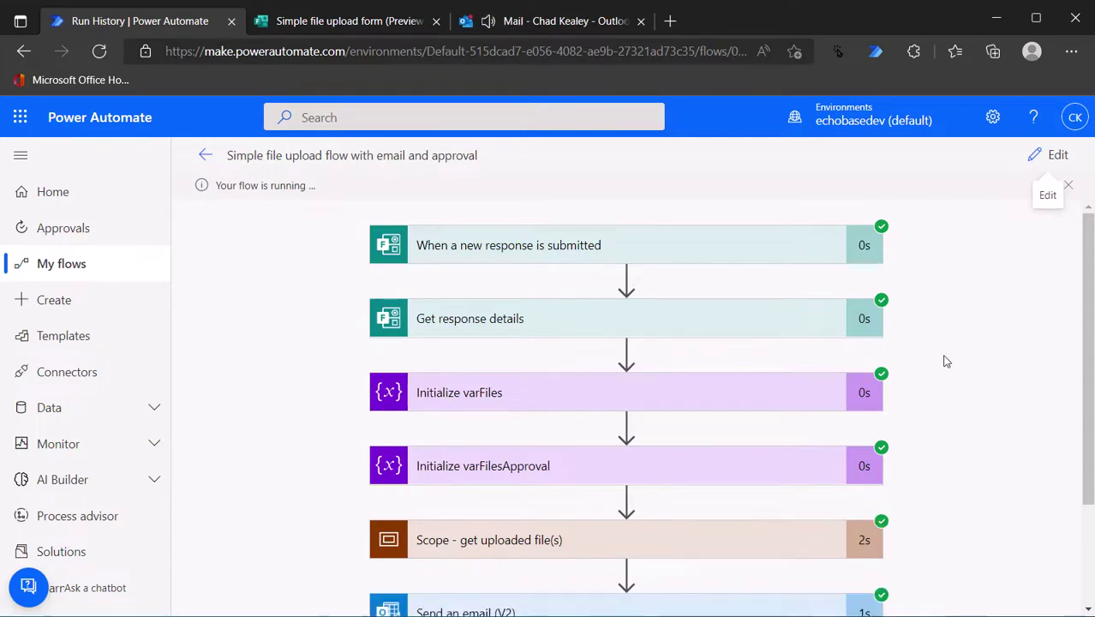
scroll(942, 358, down, 2)
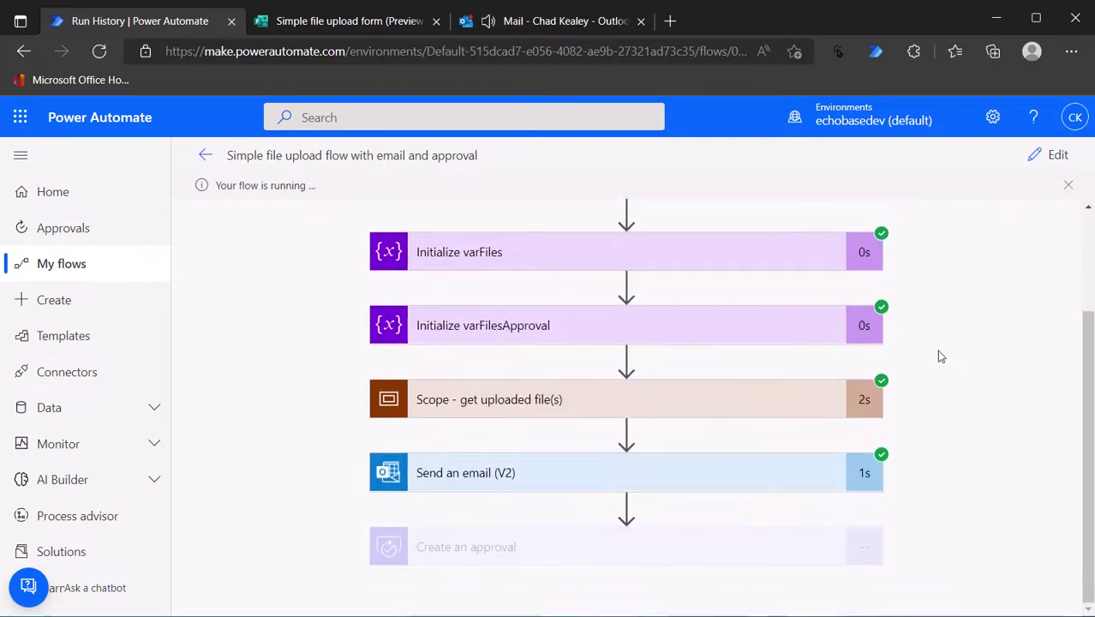
- Return to editing the flow, set the Attachments of Create an approval to the varFilesApproval variable, and save the flow
click(1052, 158)
scroll(797, 371, down, 10)
scroll(709, 359, down, 2)
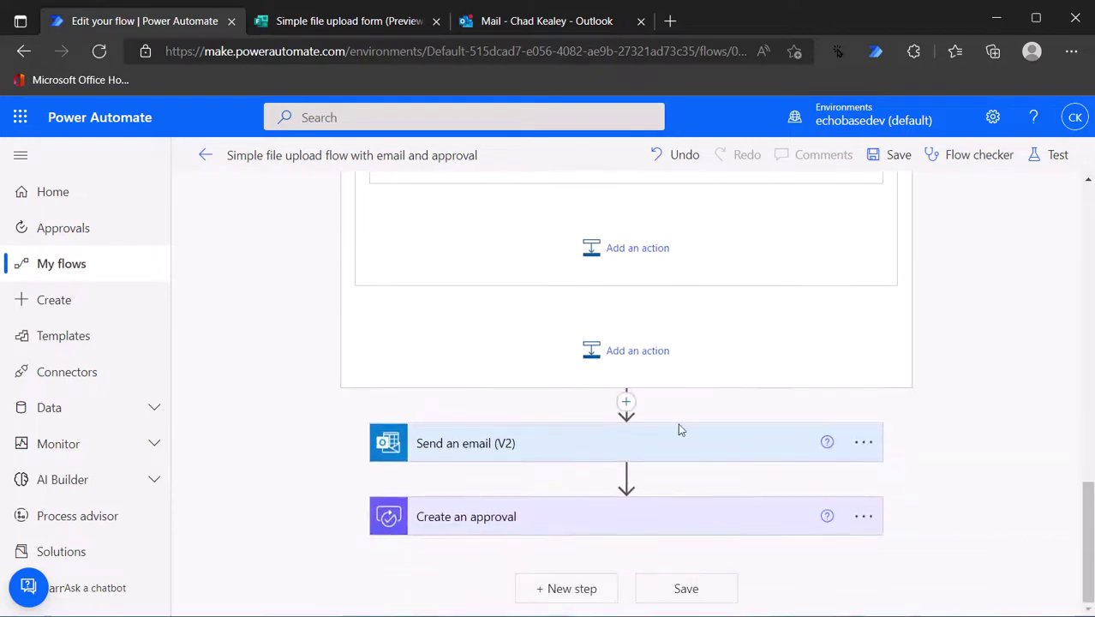
click(655, 514)
scroll(647, 464, down, 4)
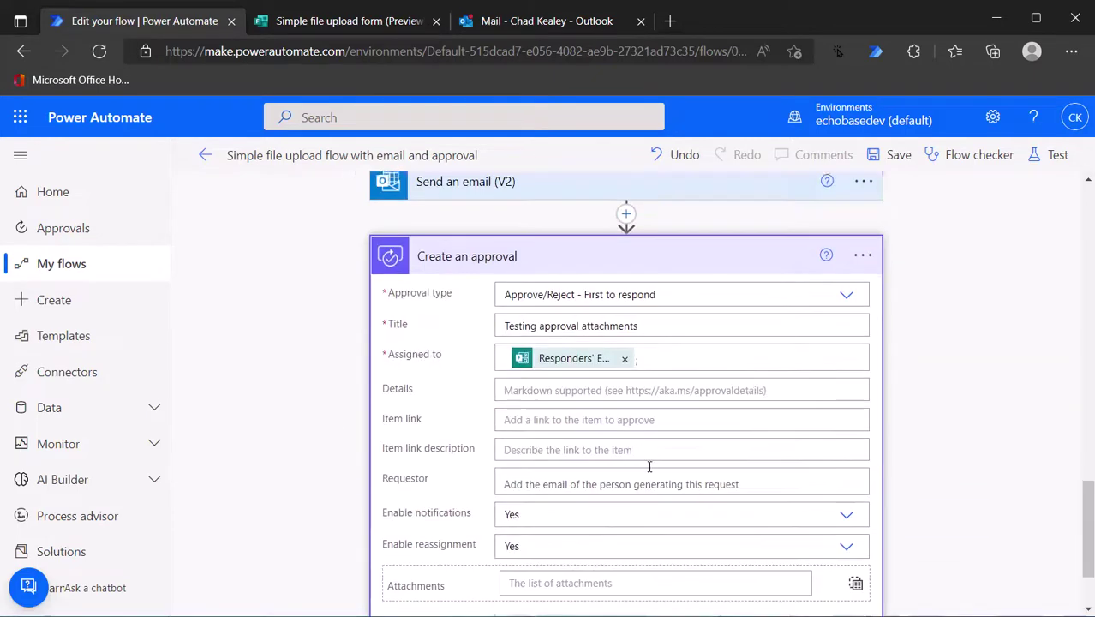
click(580, 510)
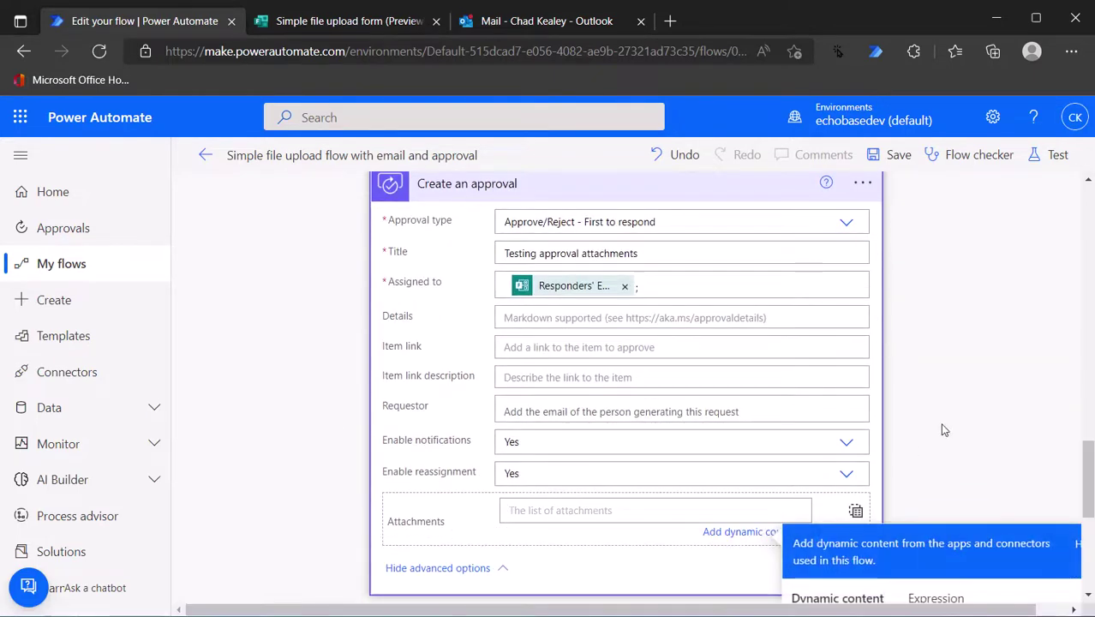
scroll(948, 415, down, 5)
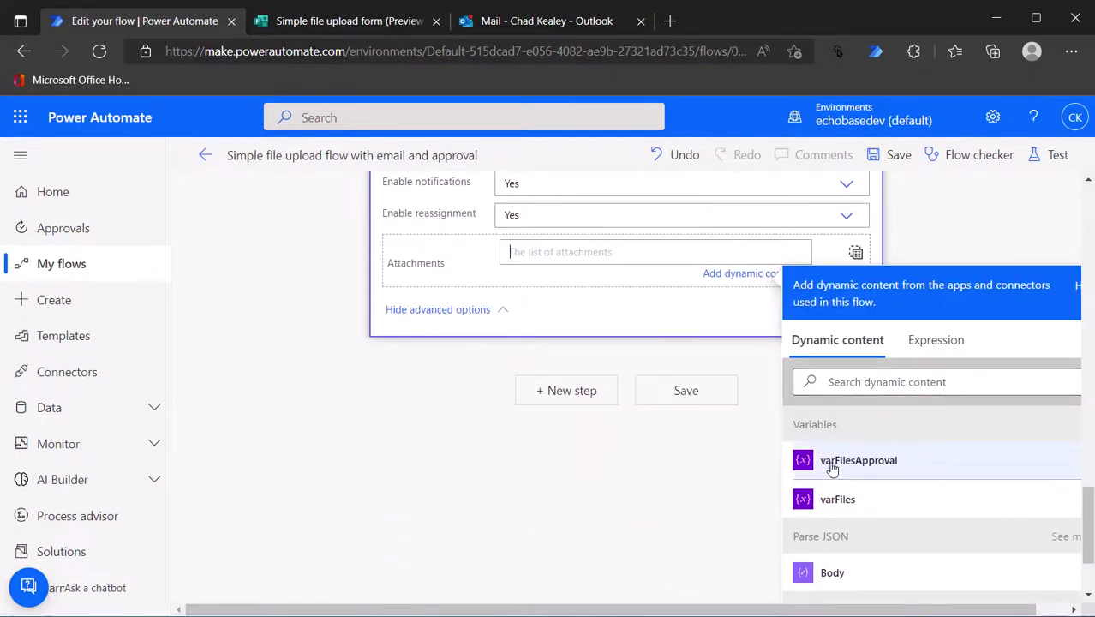
click(867, 468)
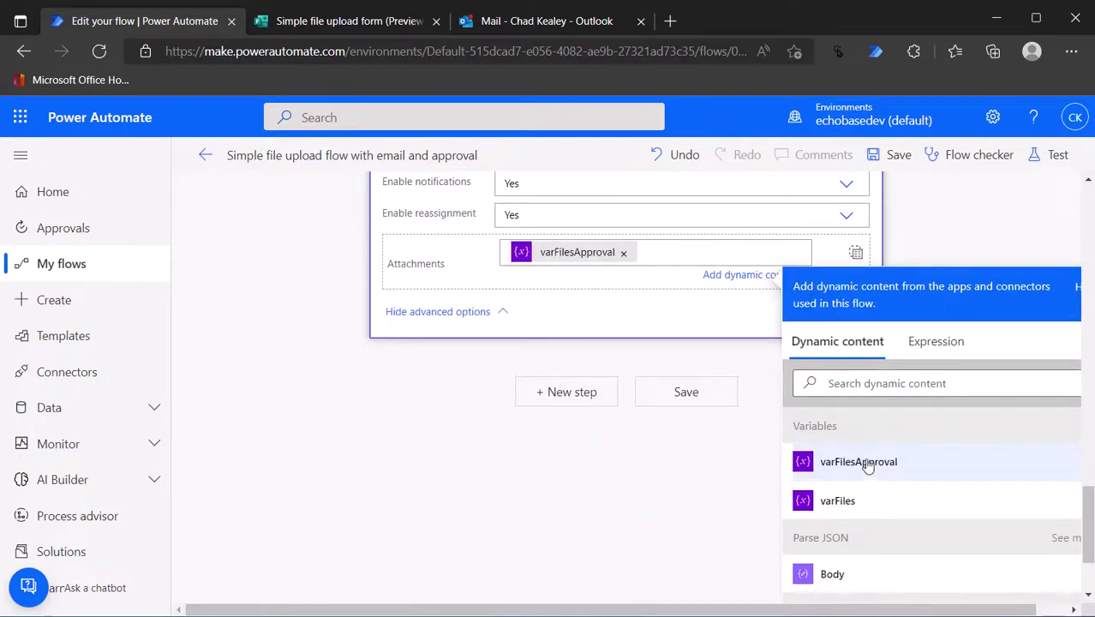
click(898, 155)
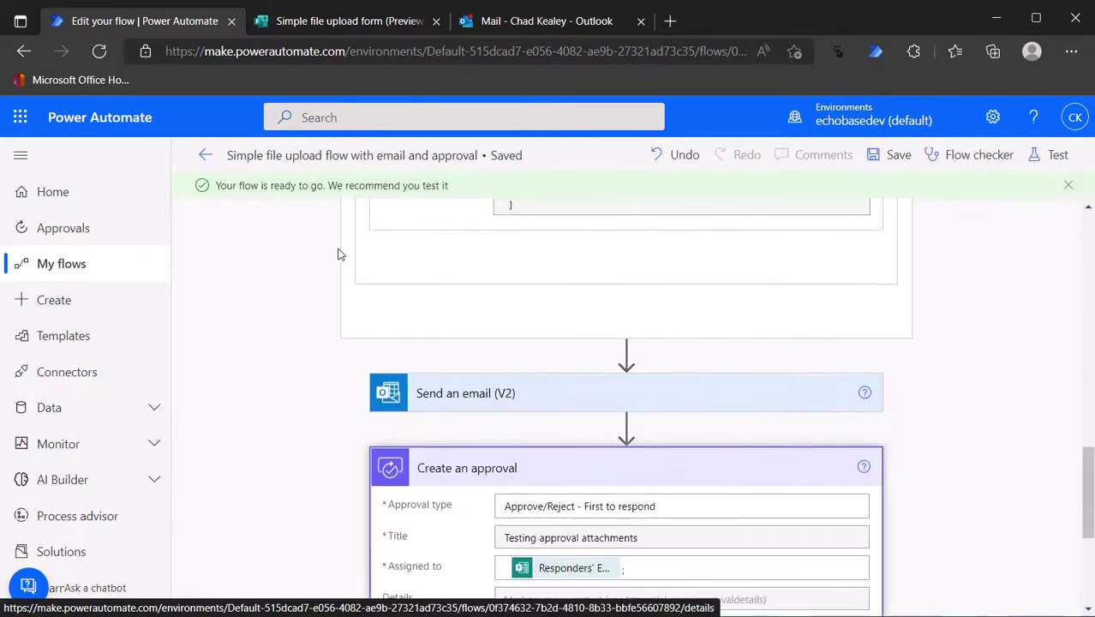
- Check the flow's run history, and in Outlook read the newest submission email and the Testing approval attachments request
click(202, 155)
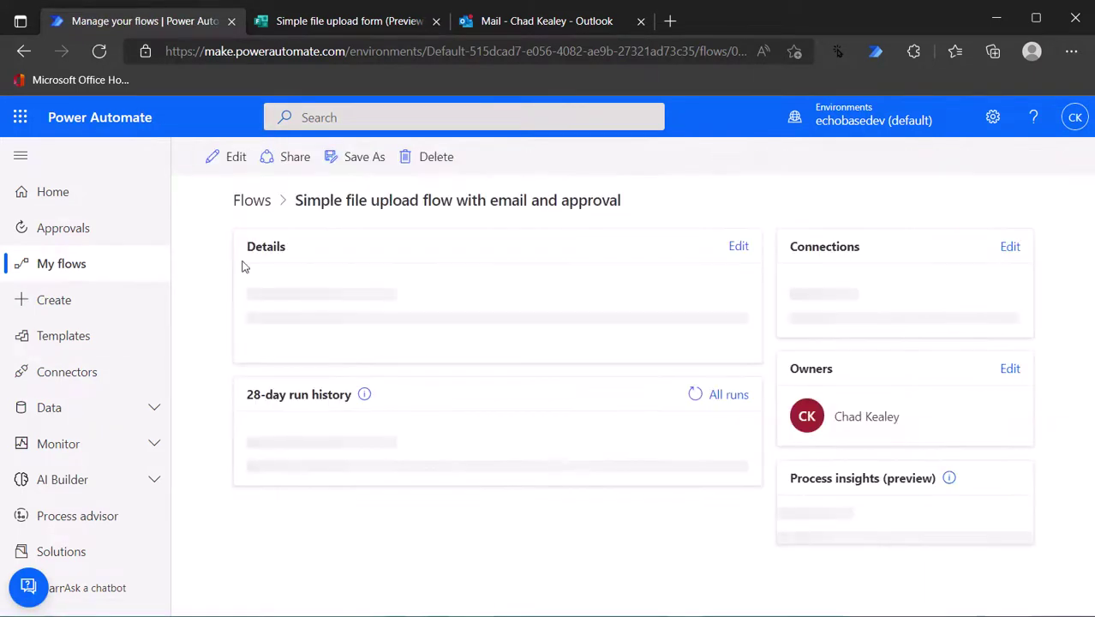
scroll(344, 413, down, 3)
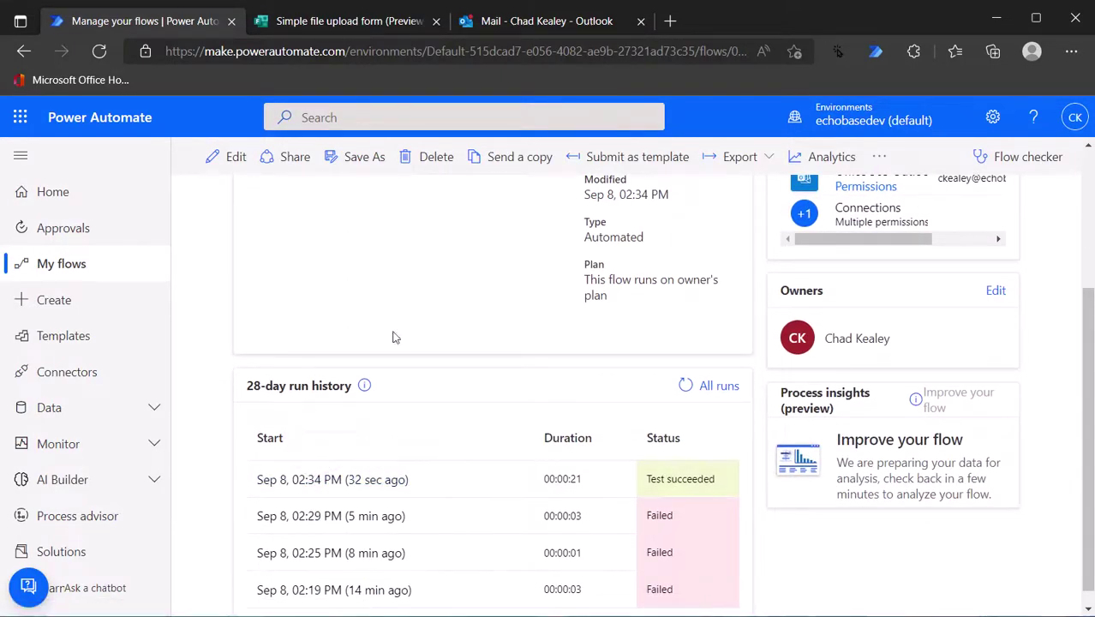
click(561, 21)
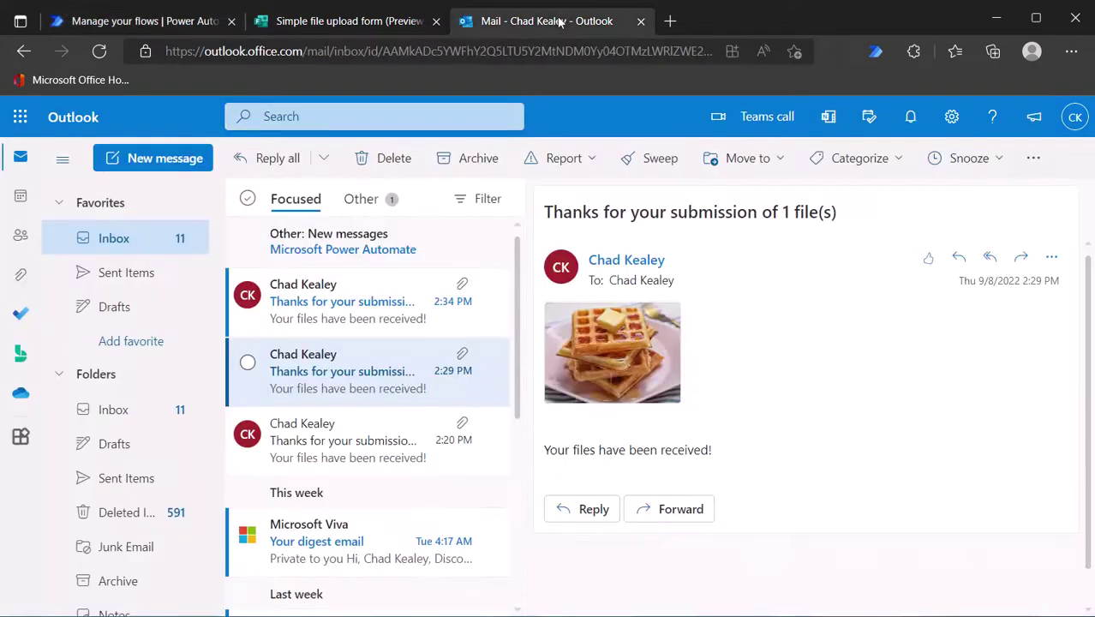
click(326, 299)
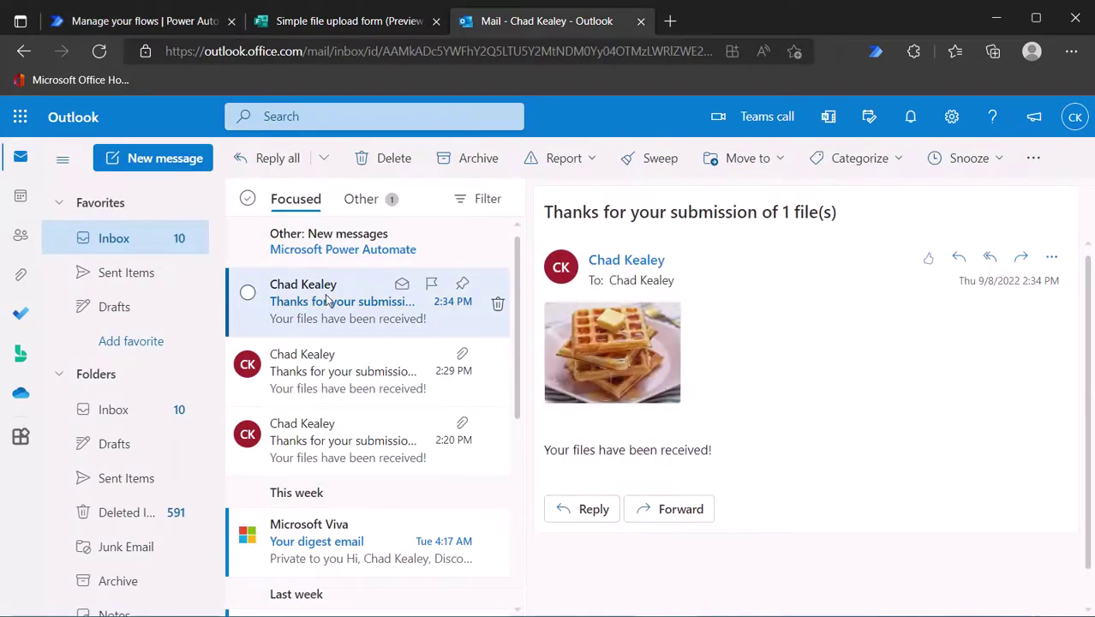
click(319, 235)
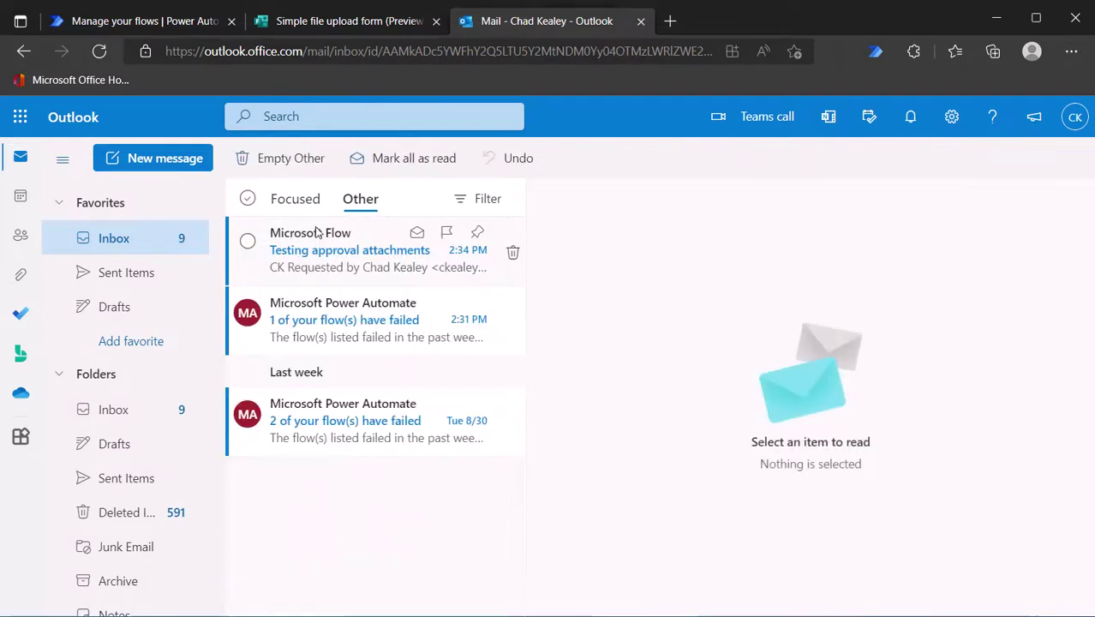
click(296, 250)
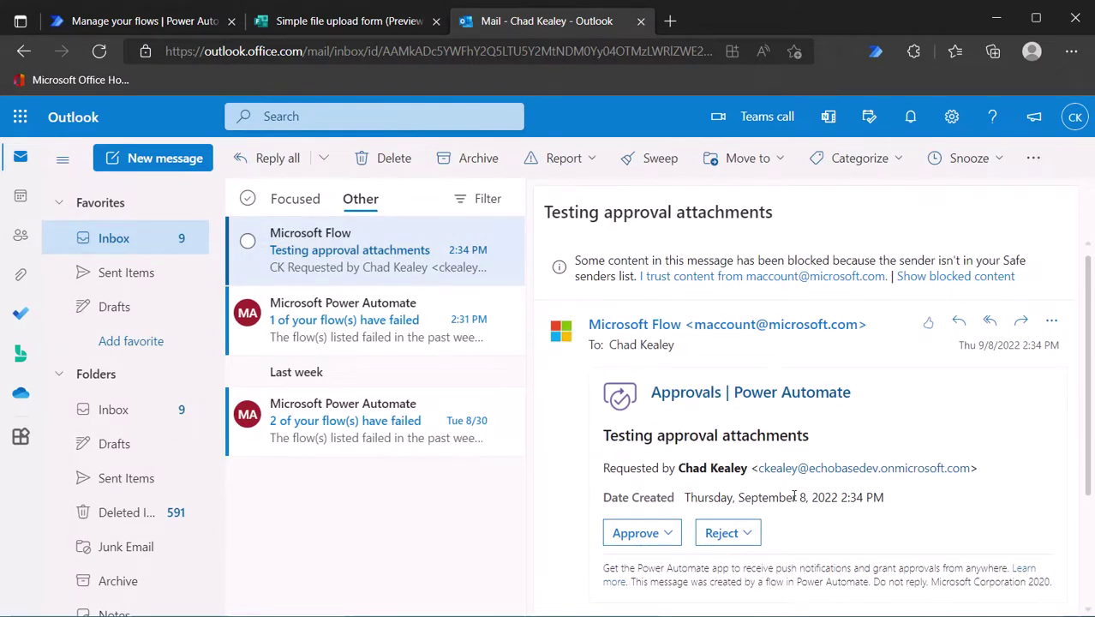
click(281, 200)
click(137, 20)
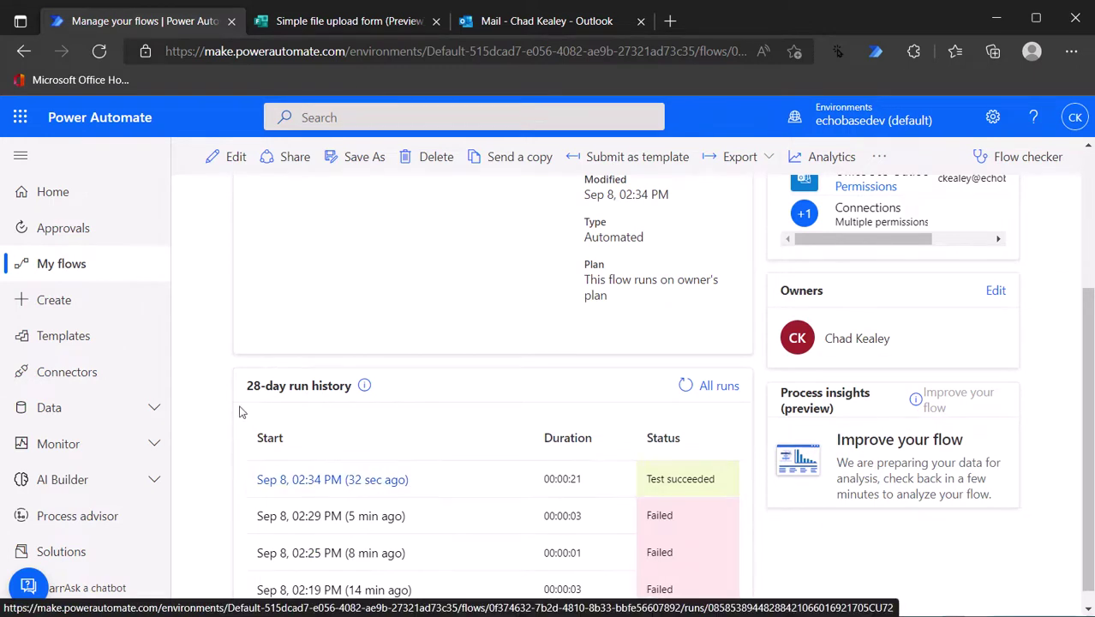
- Submit the Simple file upload form with Creativity in Information Technology.docx and Send via email, and return to the flow's details page
click(347, 22)
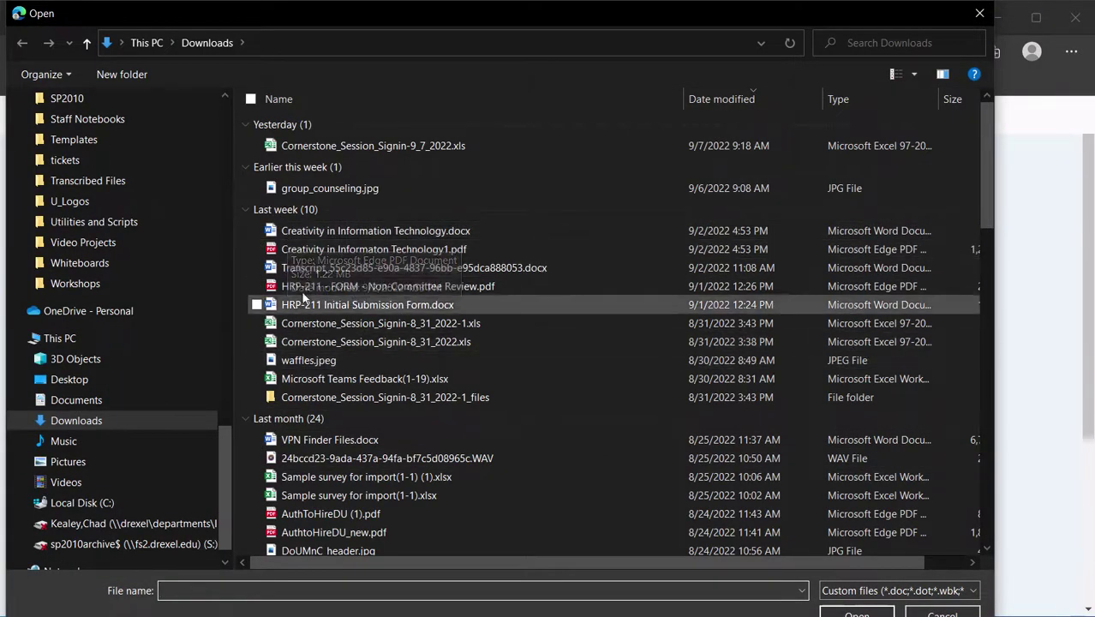
click(316, 233)
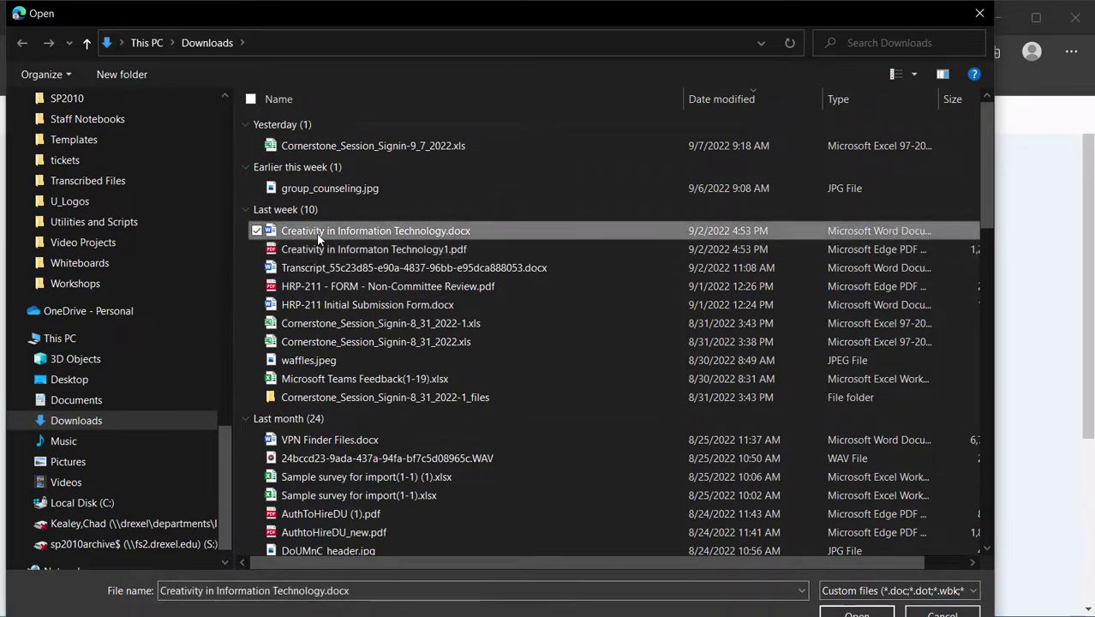
click(854, 613)
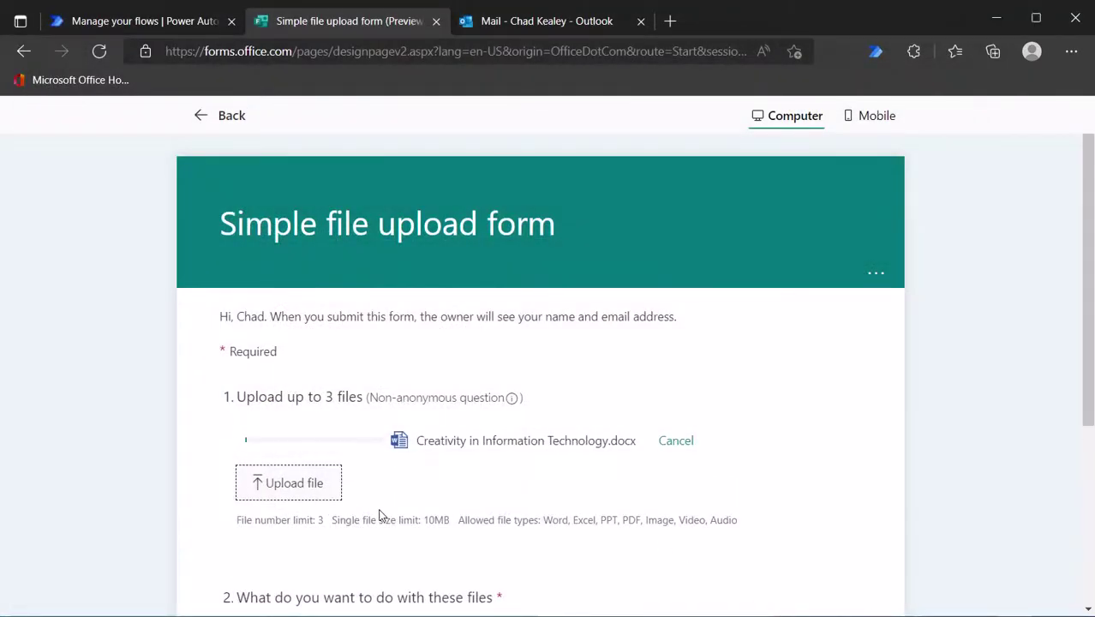
scroll(368, 506, down, 3)
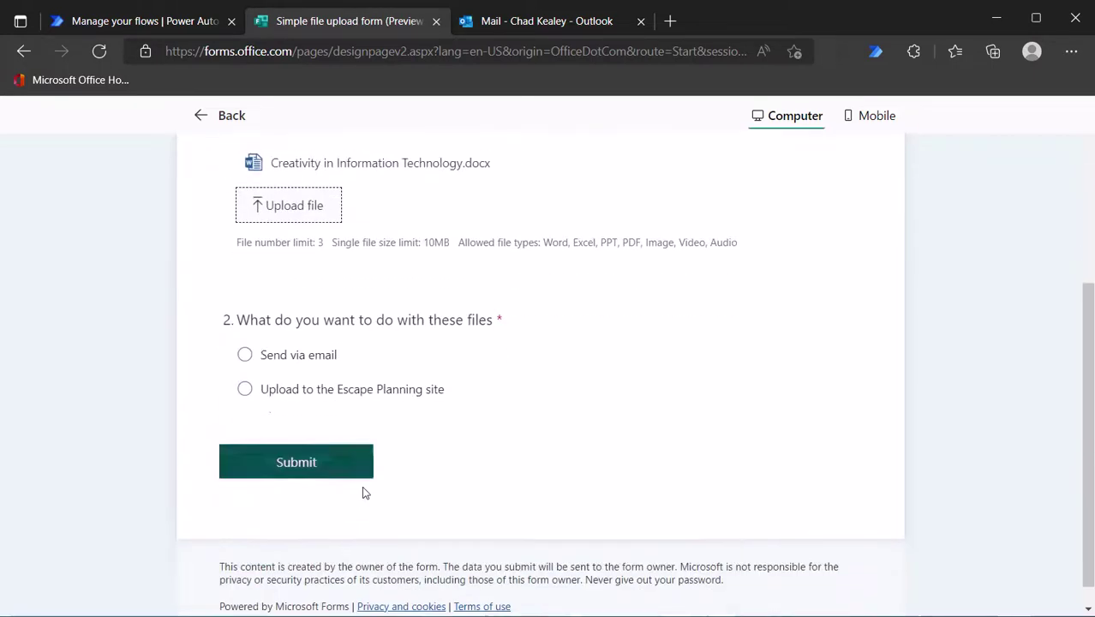
click(245, 329)
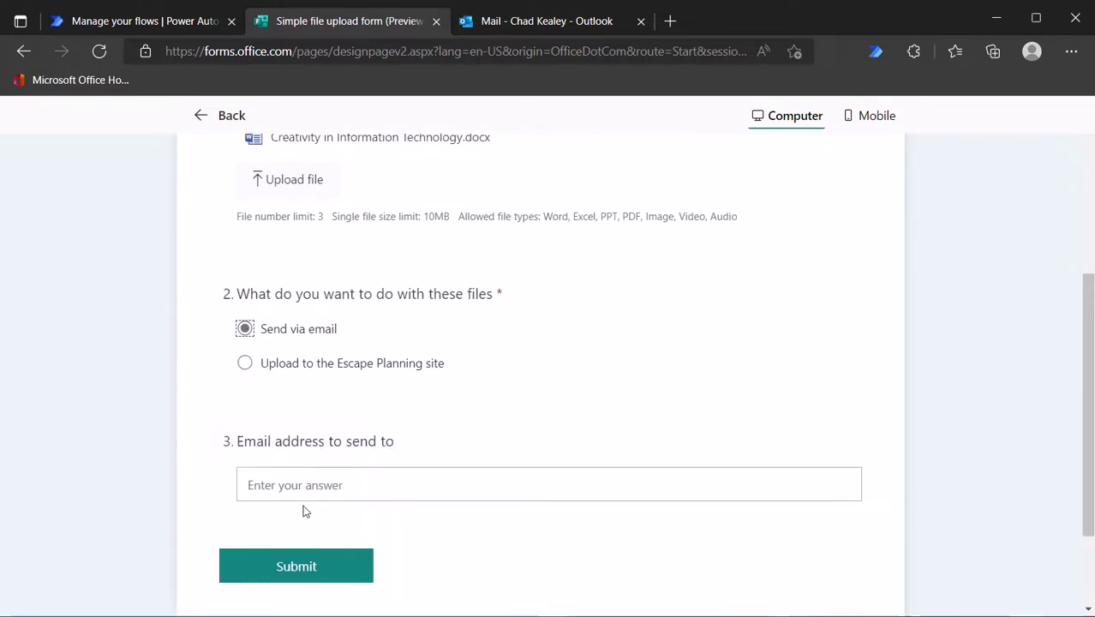
click(283, 570)
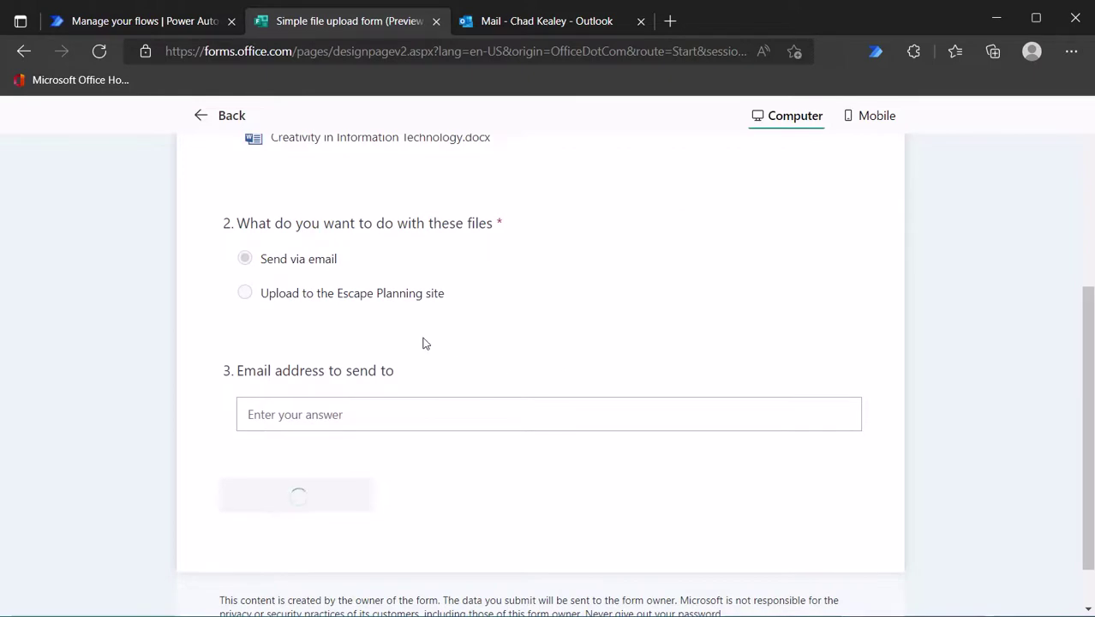
click(159, 21)
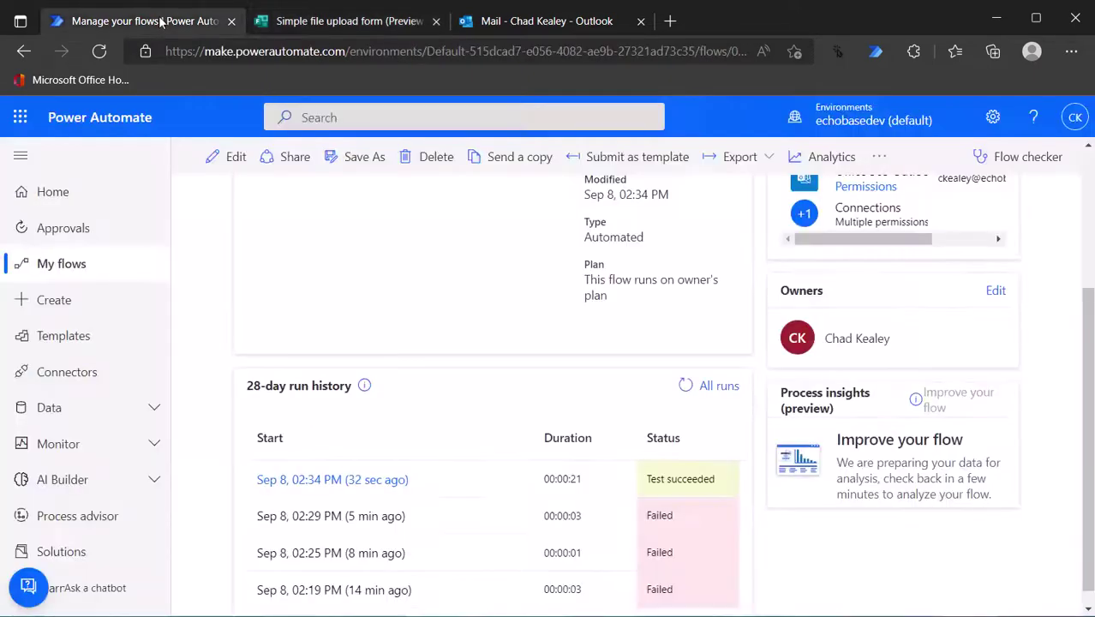
- Refresh the flow's run history until the newest run finishes, and open that run to check its actions
click(686, 387)
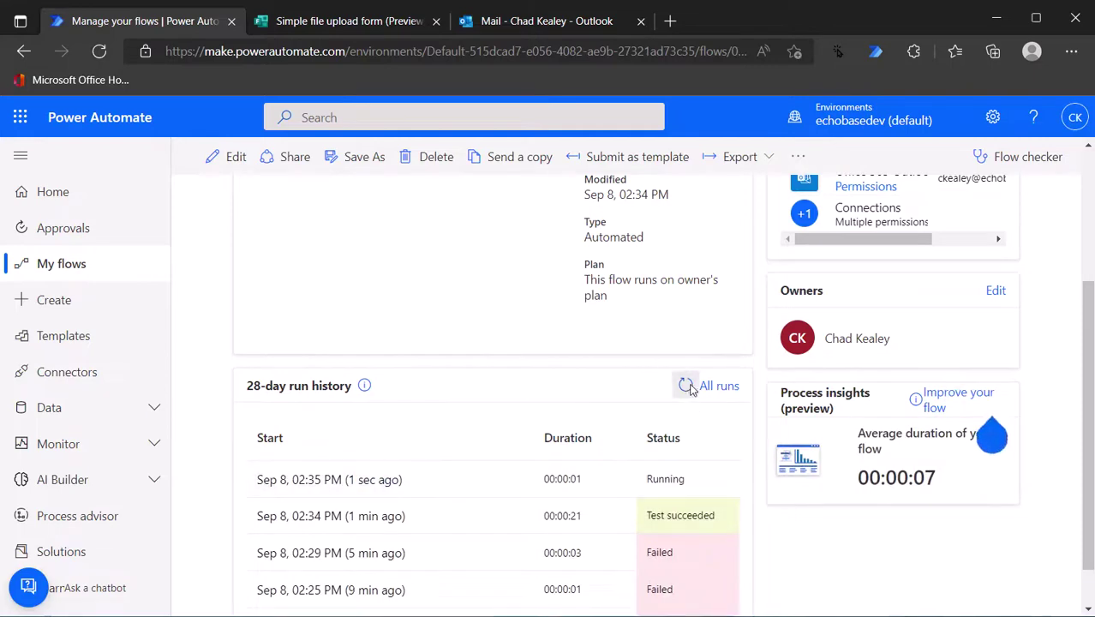
click(687, 386)
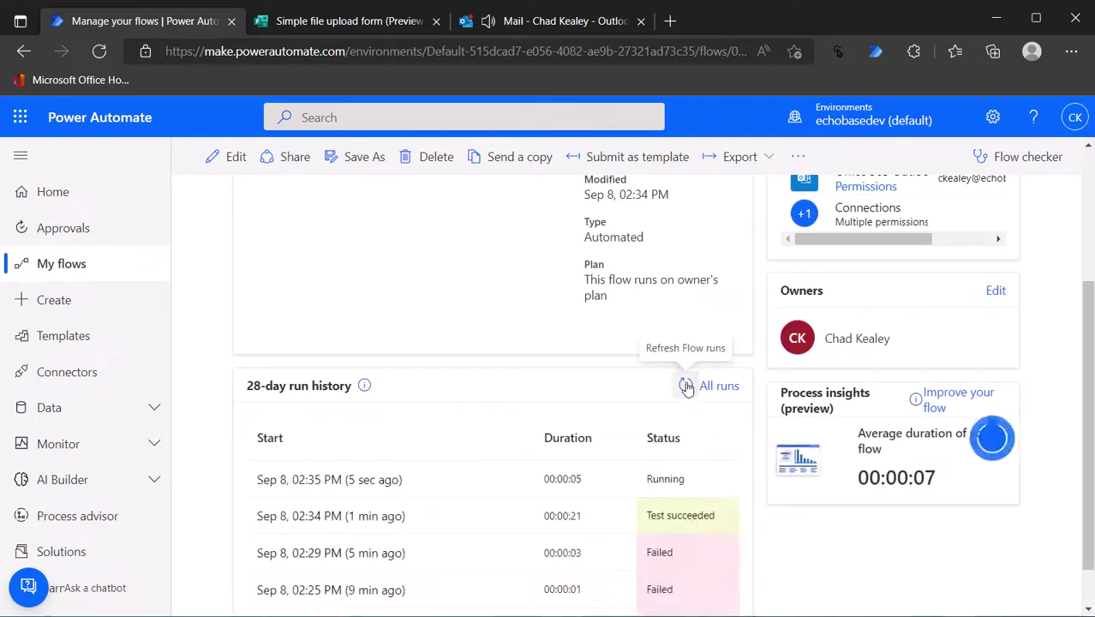
click(687, 386)
scroll(685, 388, down, 2)
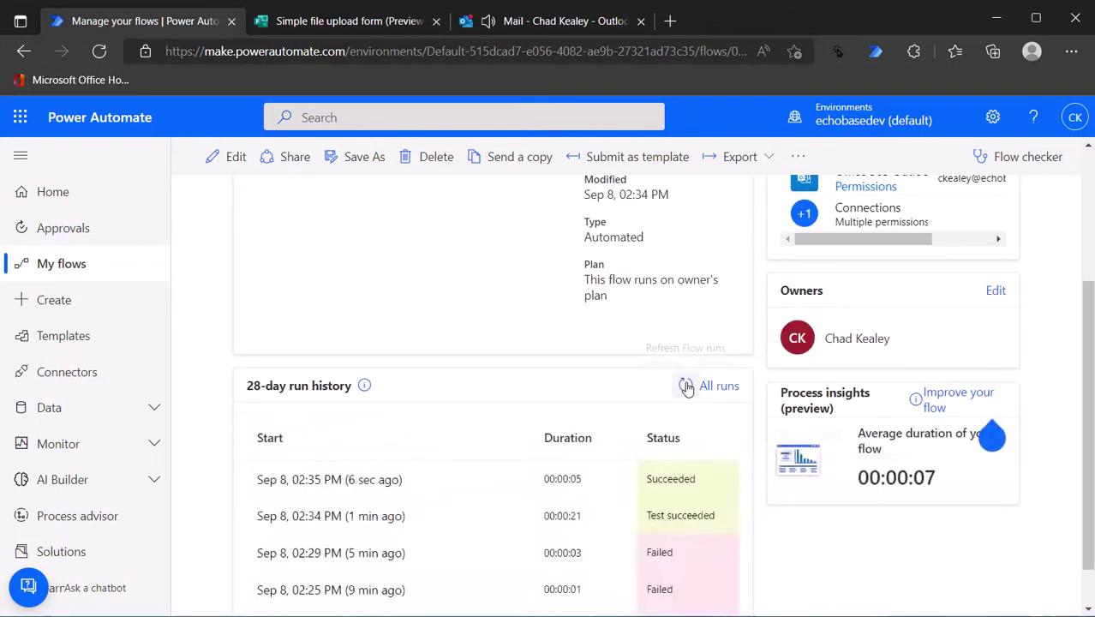
click(340, 482)
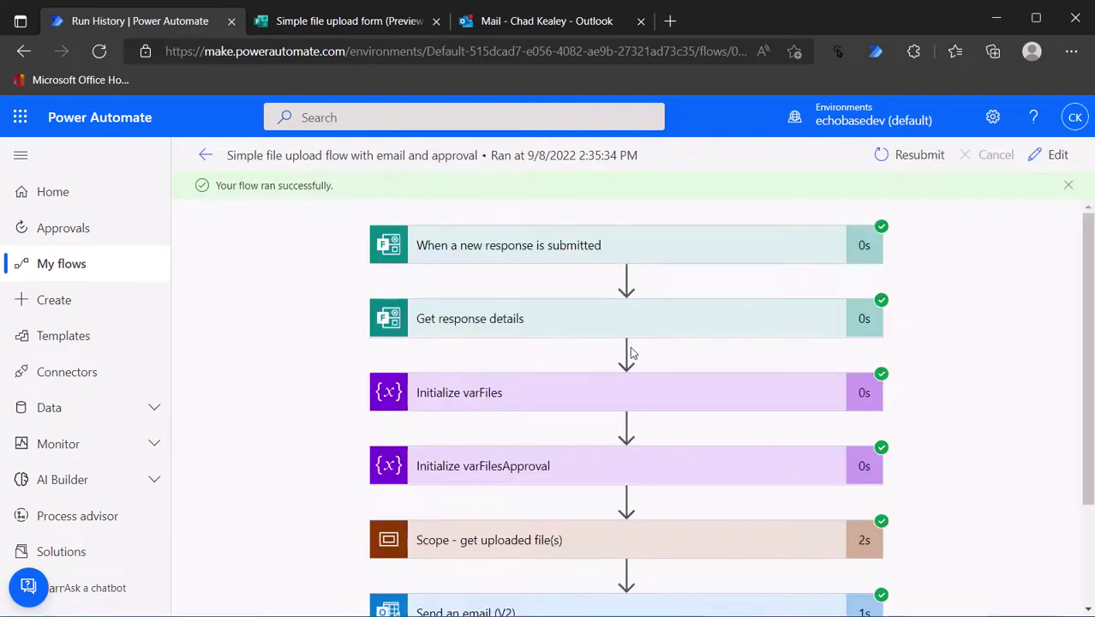
scroll(668, 355, down, 2)
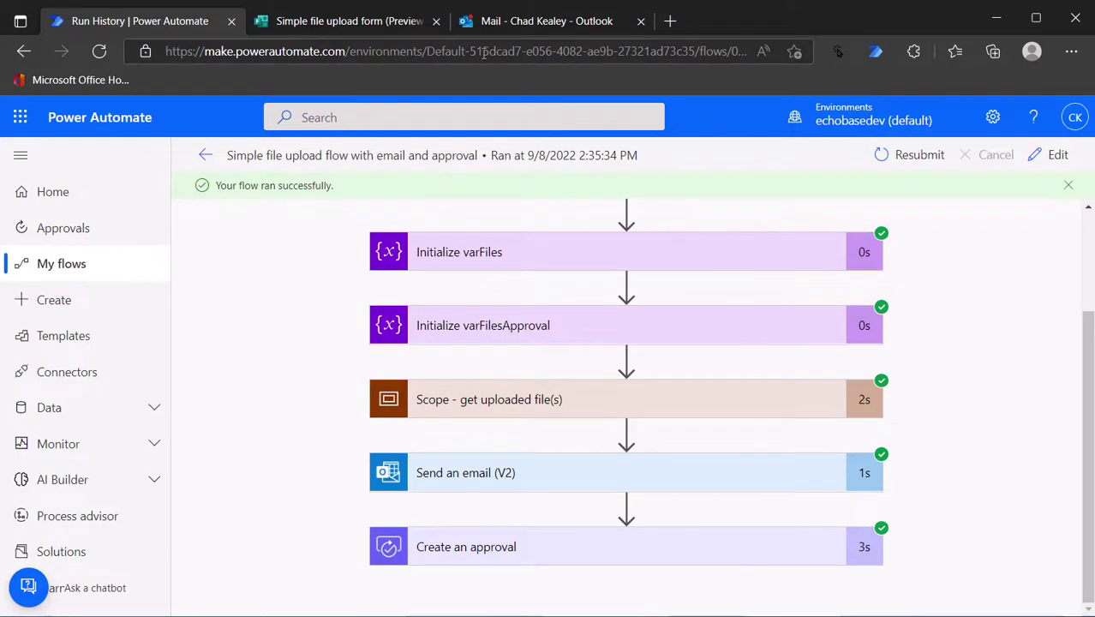
- In Outlook, read the newest submission email and the newest Testing approval attachments request, checking the attached file in each
click(520, 22)
click(317, 305)
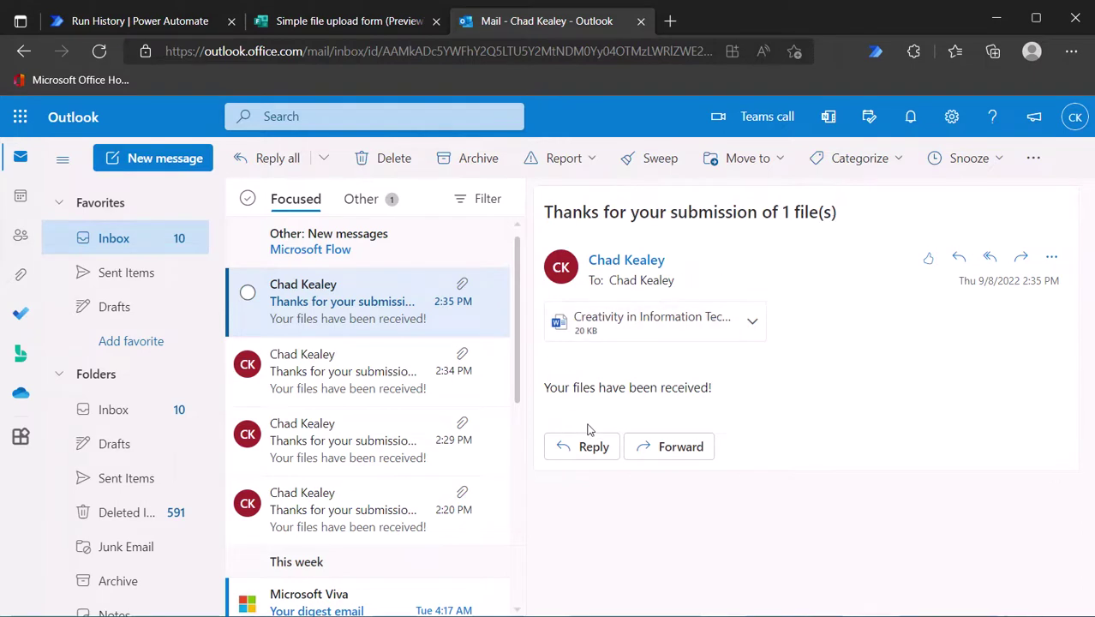
click(361, 199)
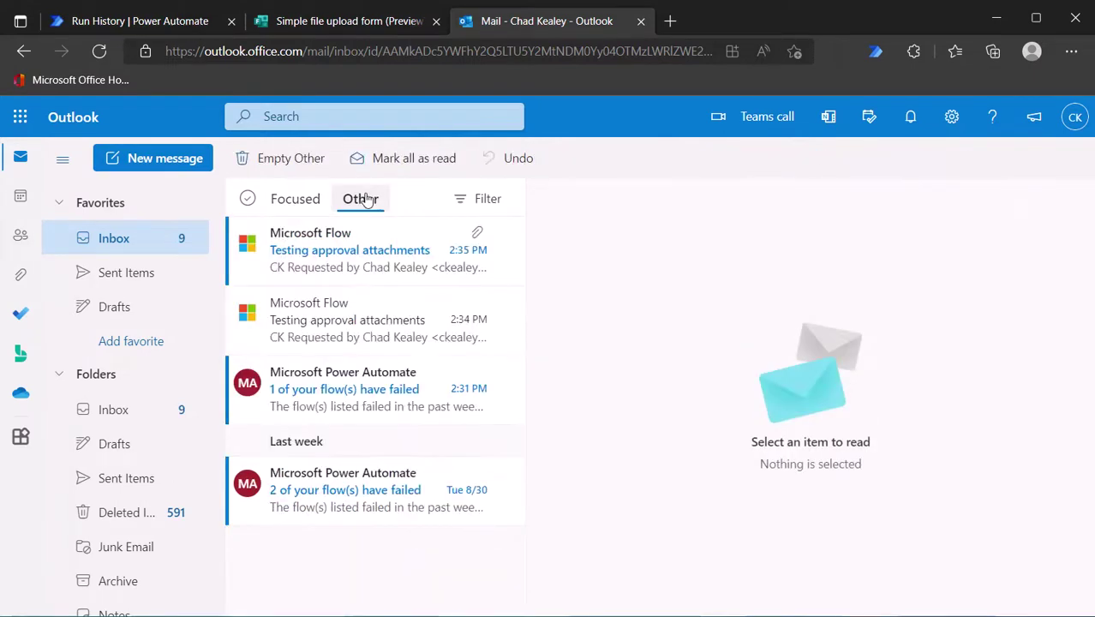
click(312, 248)
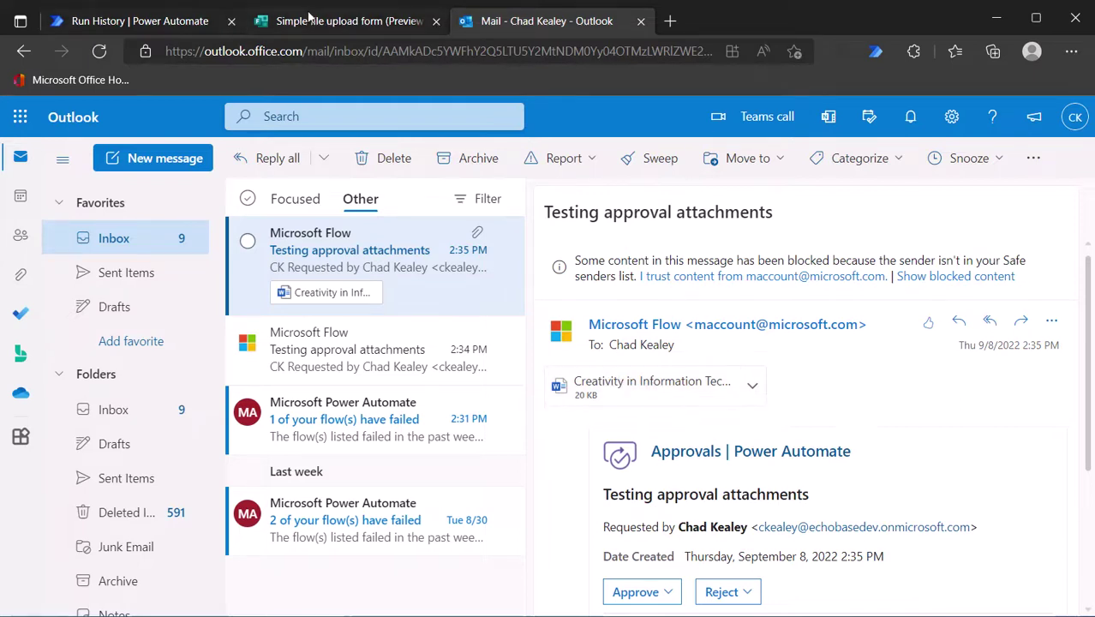
- Back in the Power Automate run, inspect the inputs of Append to array variable for email inside the scope's Apply to each loop
click(134, 23)
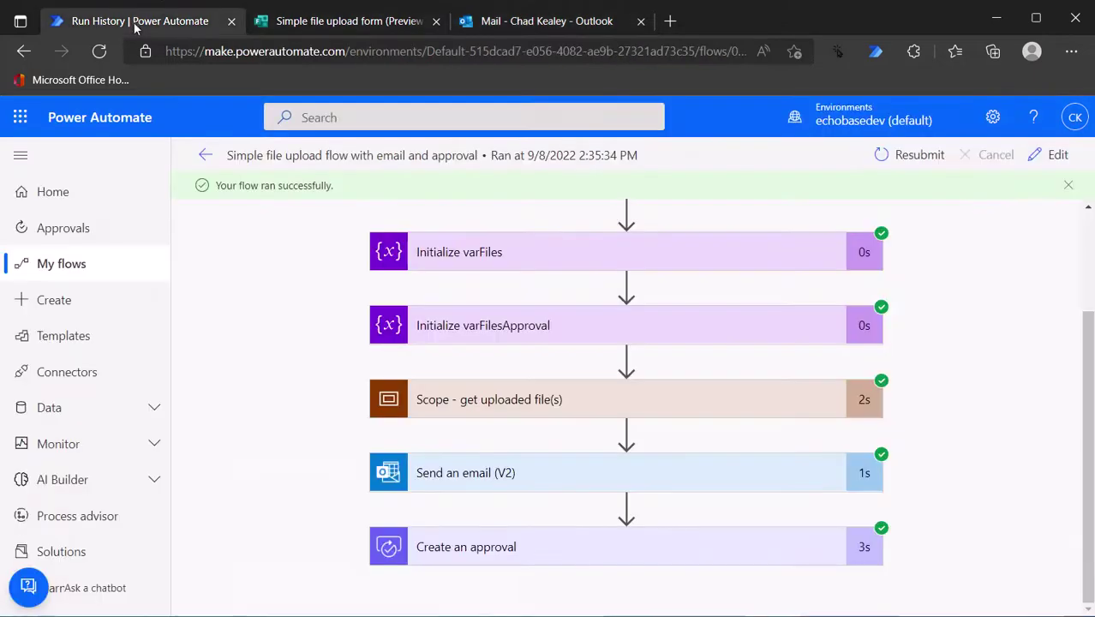
click(562, 400)
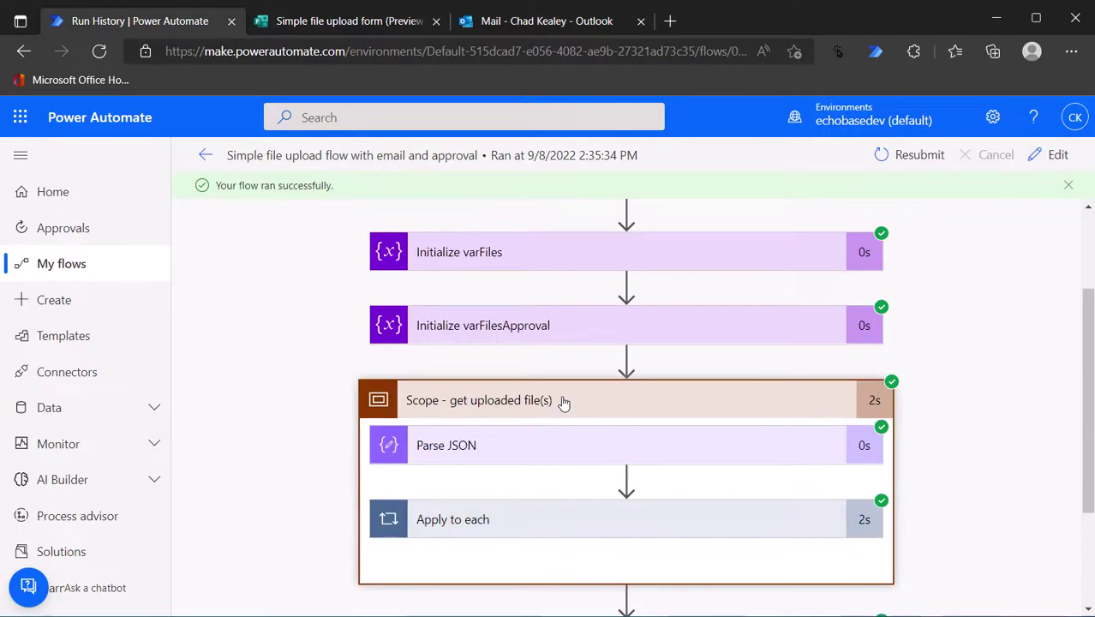
click(541, 533)
scroll(528, 463, down, 5)
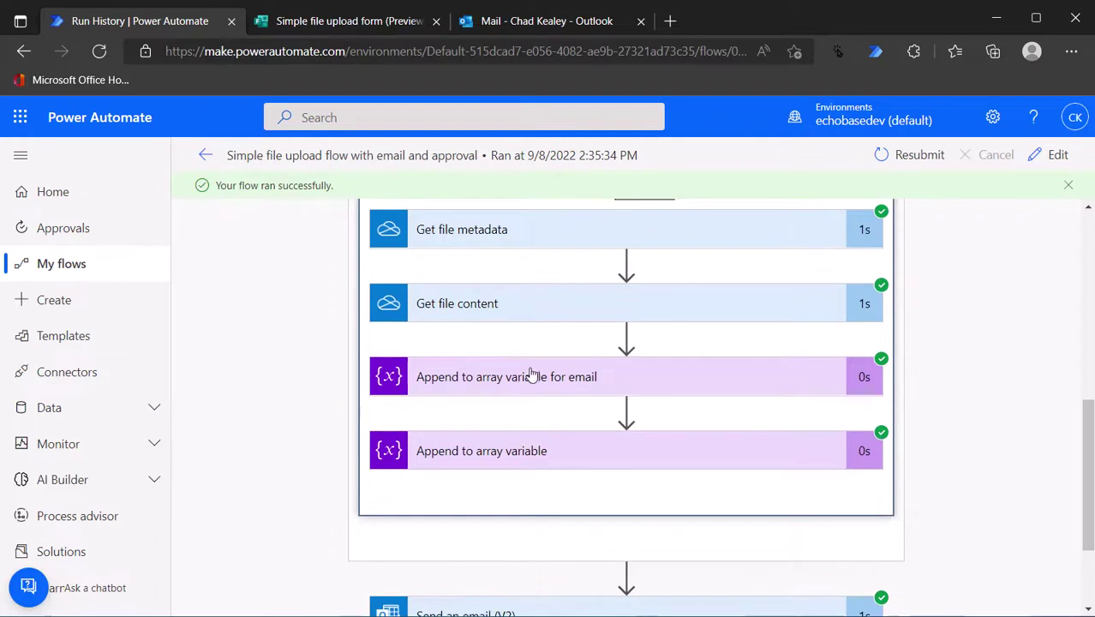
click(531, 374)
scroll(517, 373, down, 2)
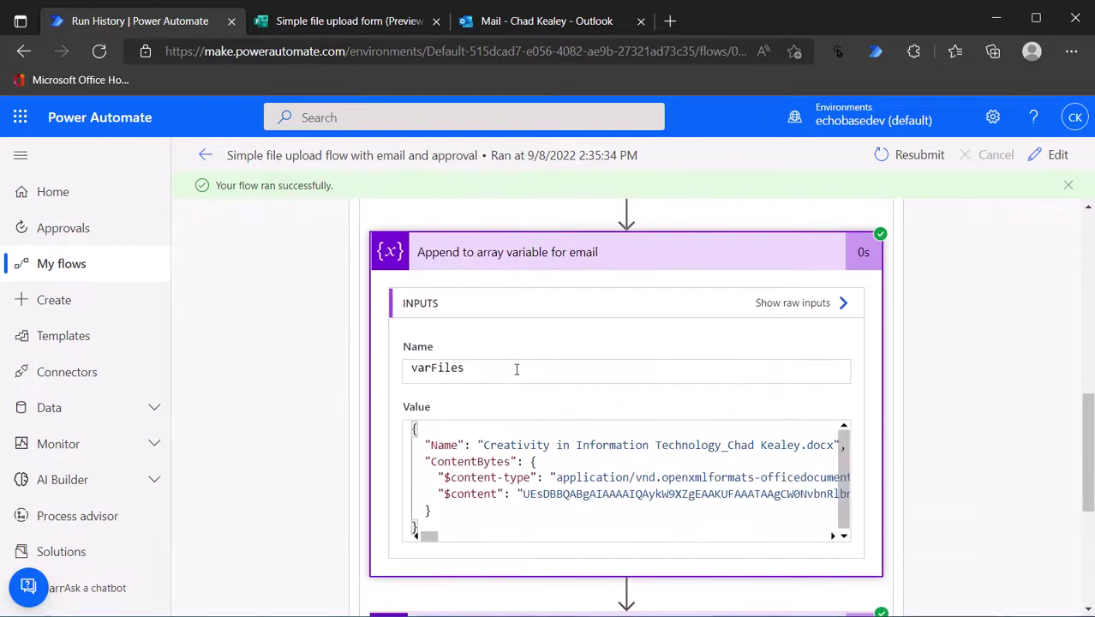
scroll(517, 378, down, 3)
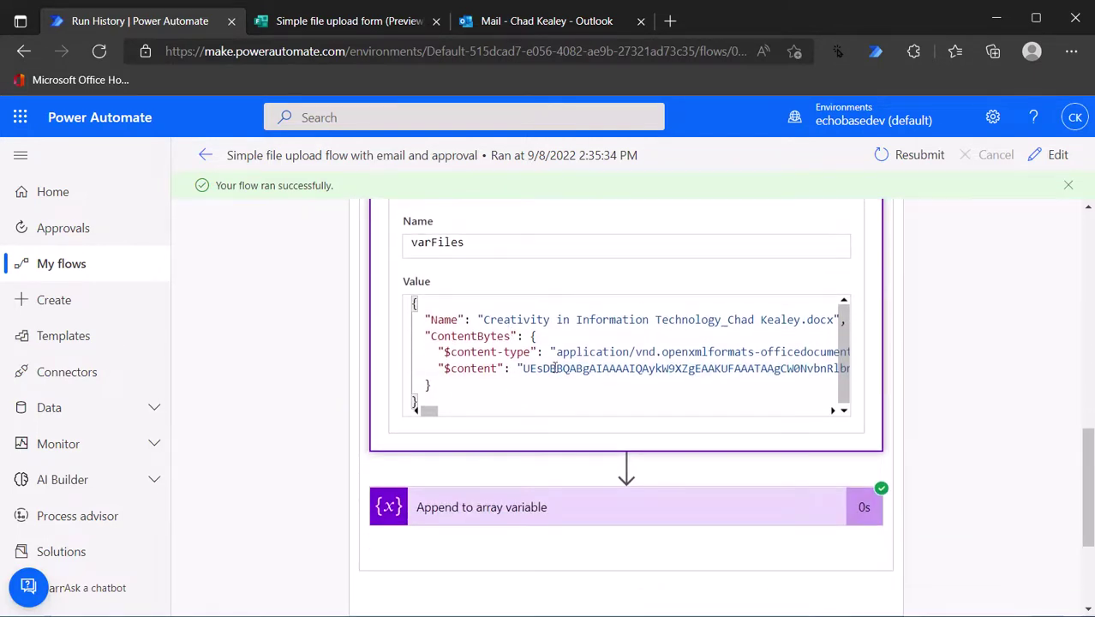
- Open the flow for editing and compare the Value objects of the varFiles and varFilesApproval append actions in the Apply to each loop
click(1050, 158)
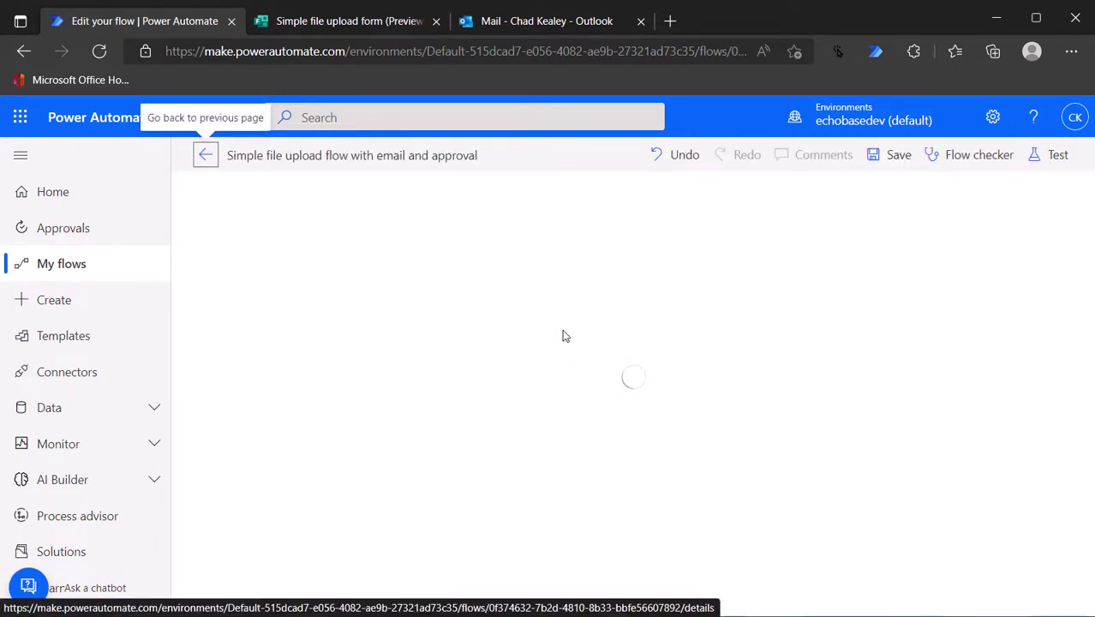
scroll(564, 331, down, 1)
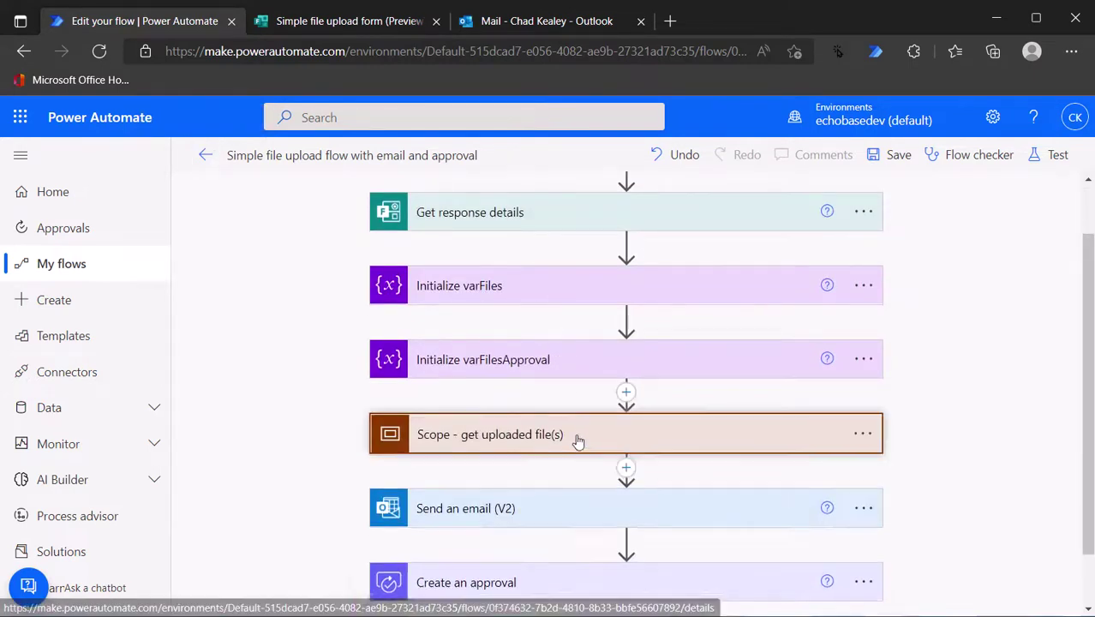
click(578, 441)
scroll(550, 374, down, 3)
click(565, 307)
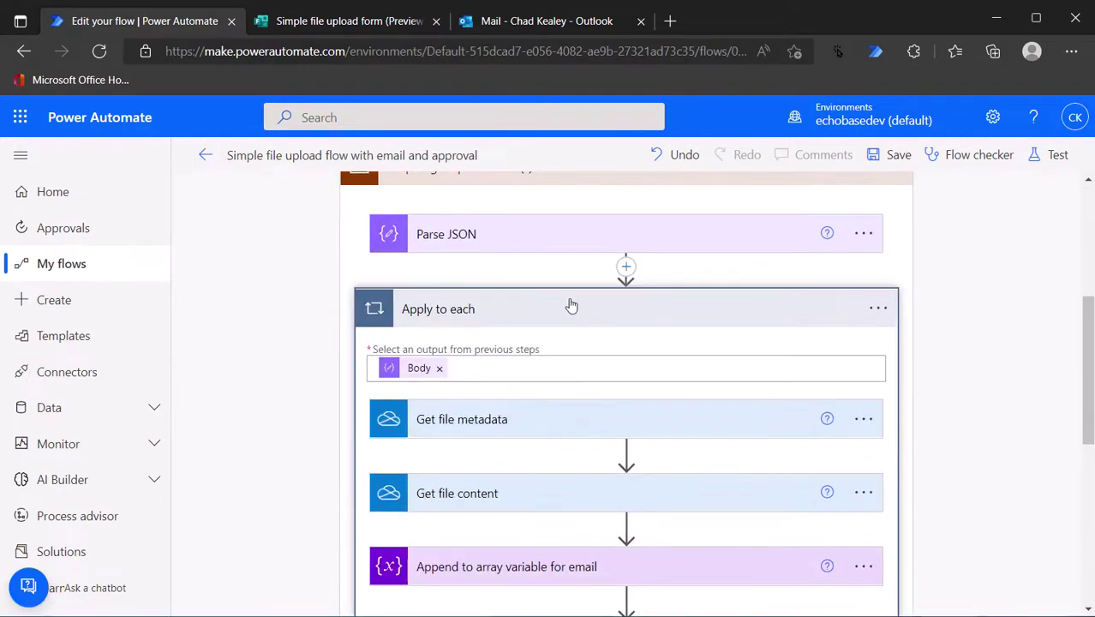
scroll(553, 313, down, 3)
click(545, 302)
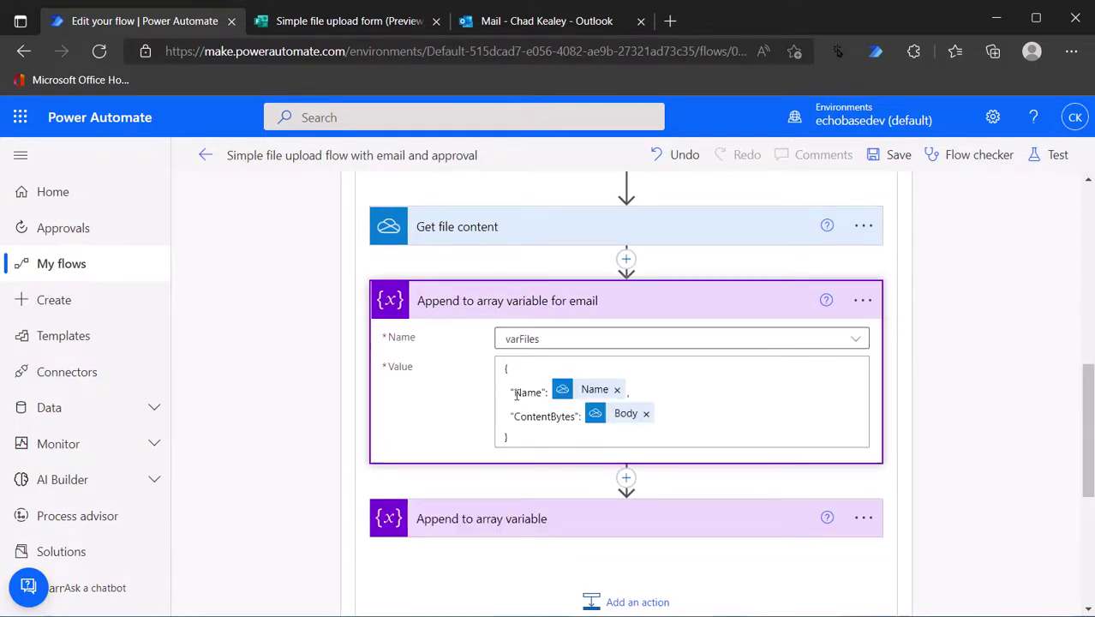
click(557, 524)
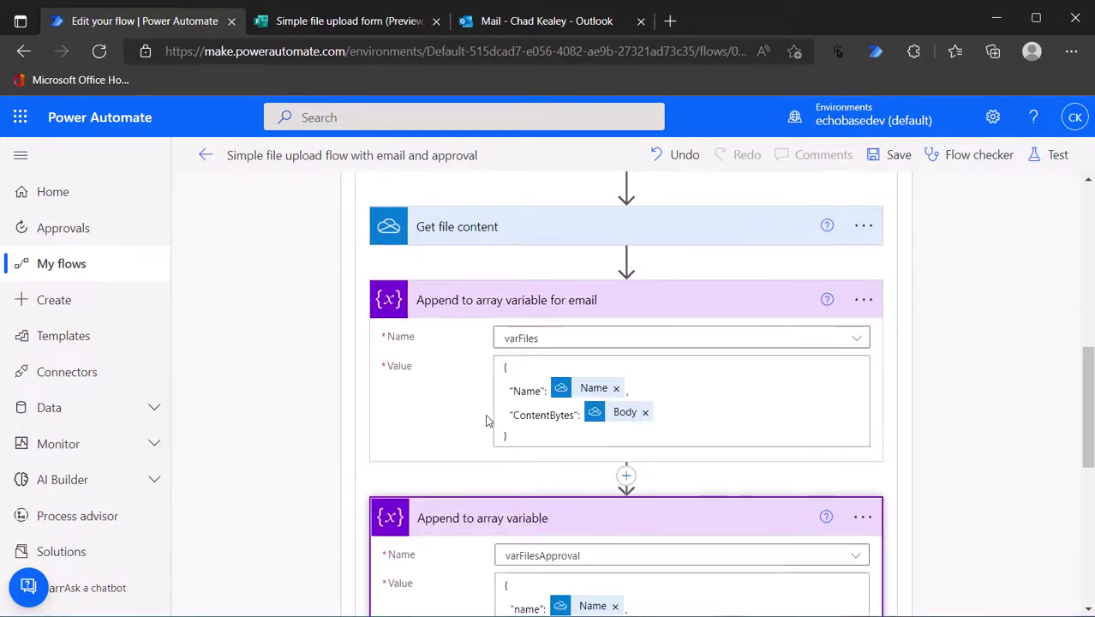
scroll(485, 418, down, 2)
scroll(483, 405, up, 1)
scroll(483, 407, down, 1)
scroll(483, 409, up, 1)
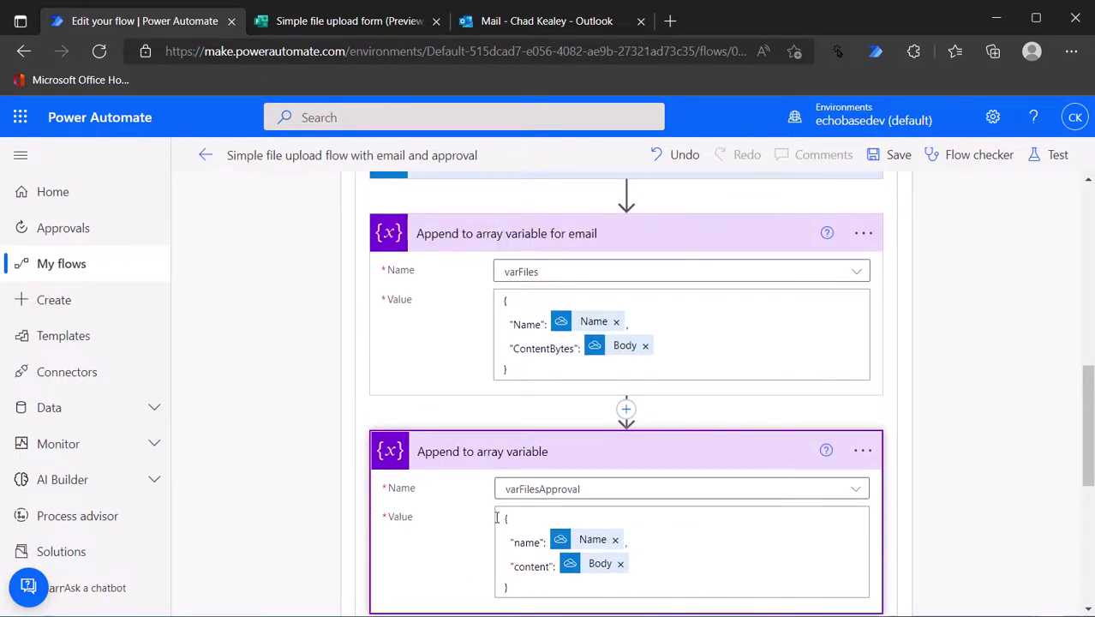